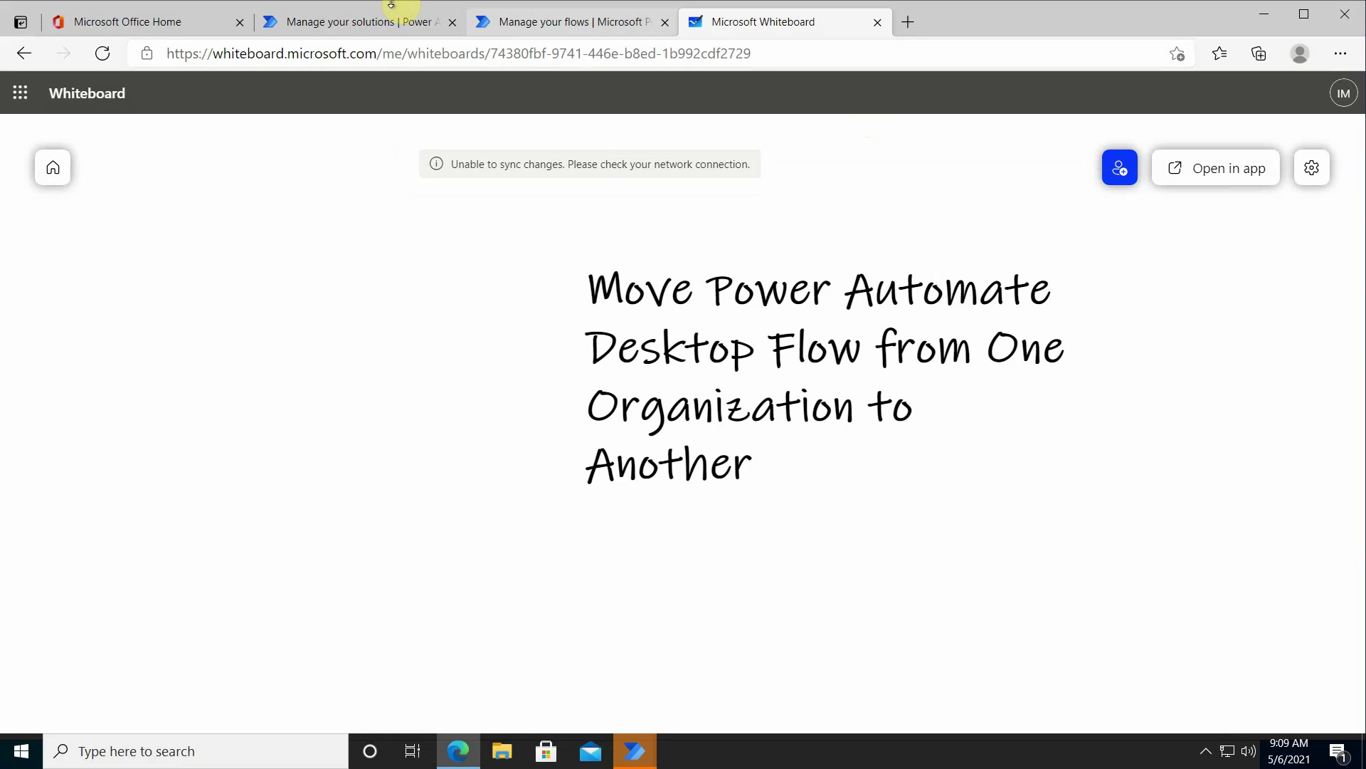
{"action": "left_click", "coordinate": [564, 24]}
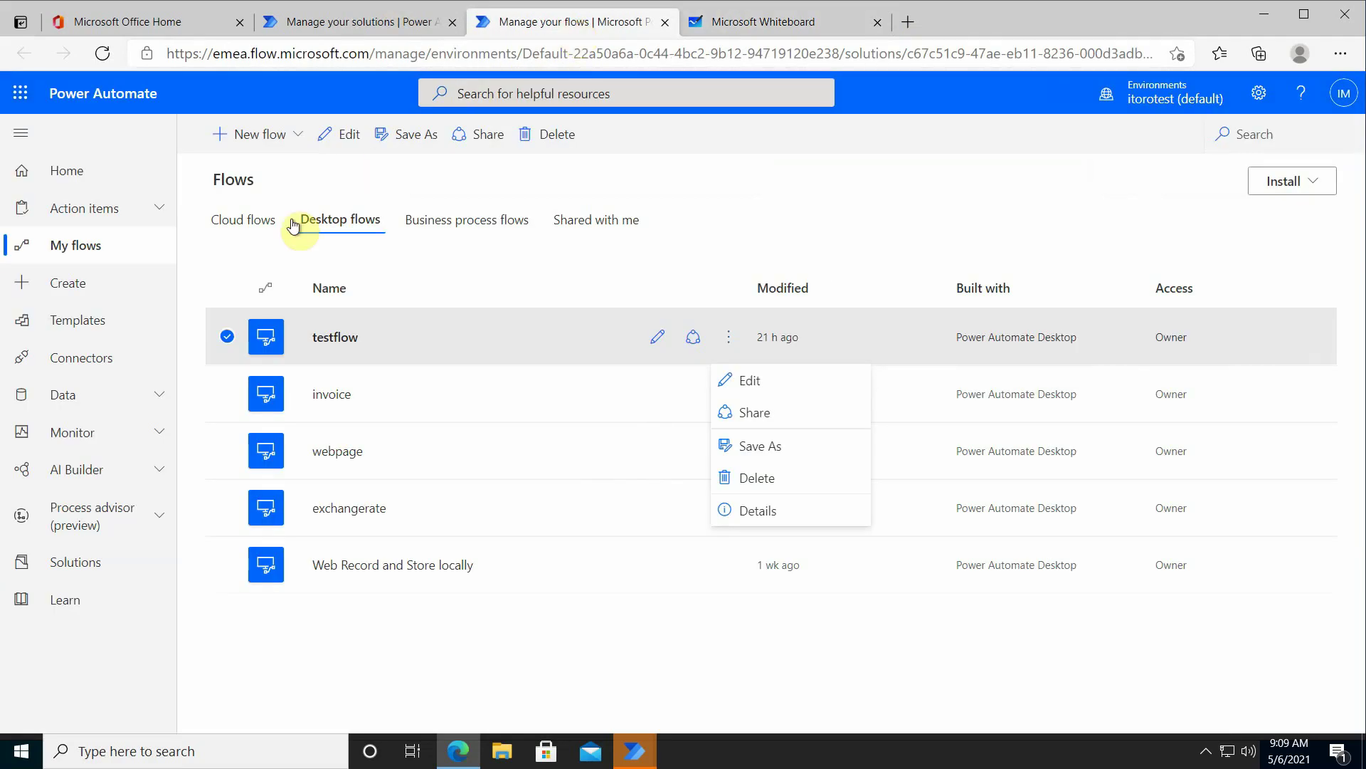
{"action": "left_click", "coordinate": [245, 224]}
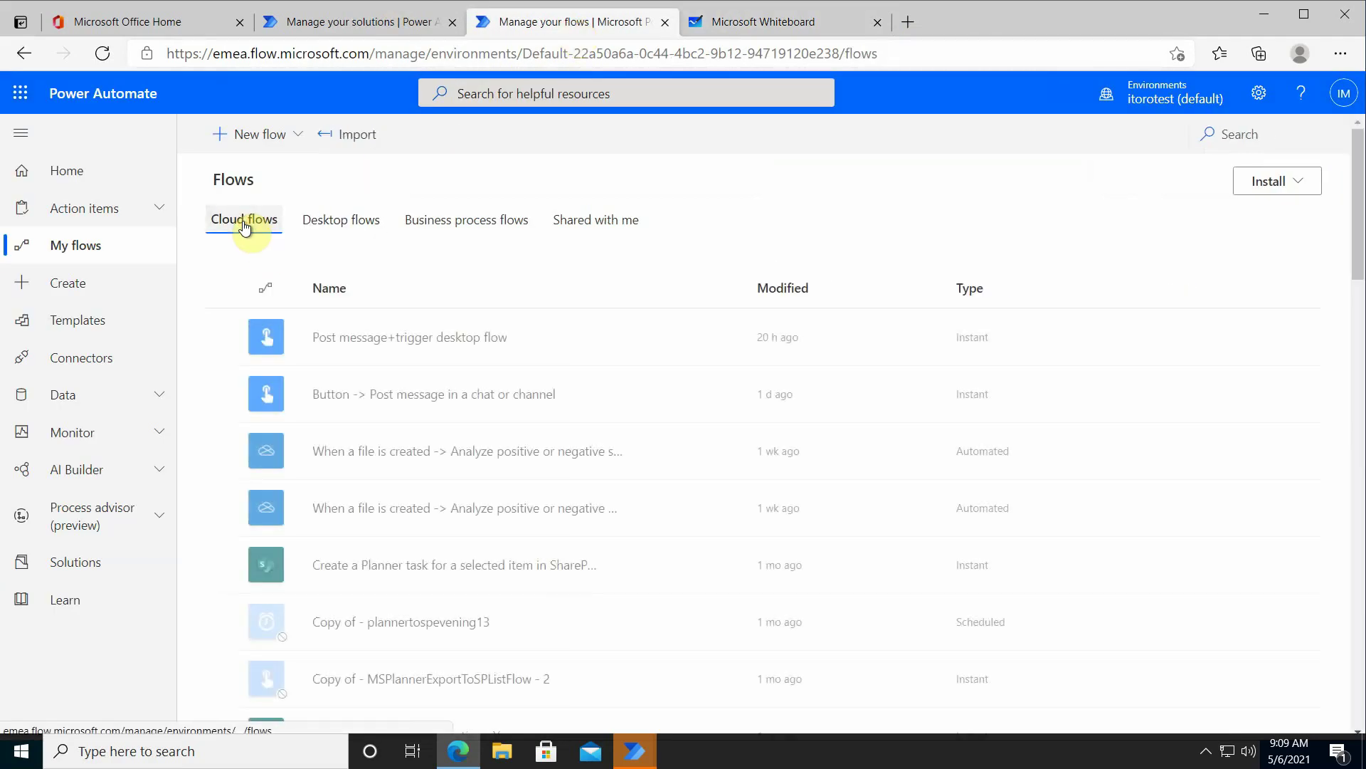
{"action": "left_click", "coordinate": [227, 337]}
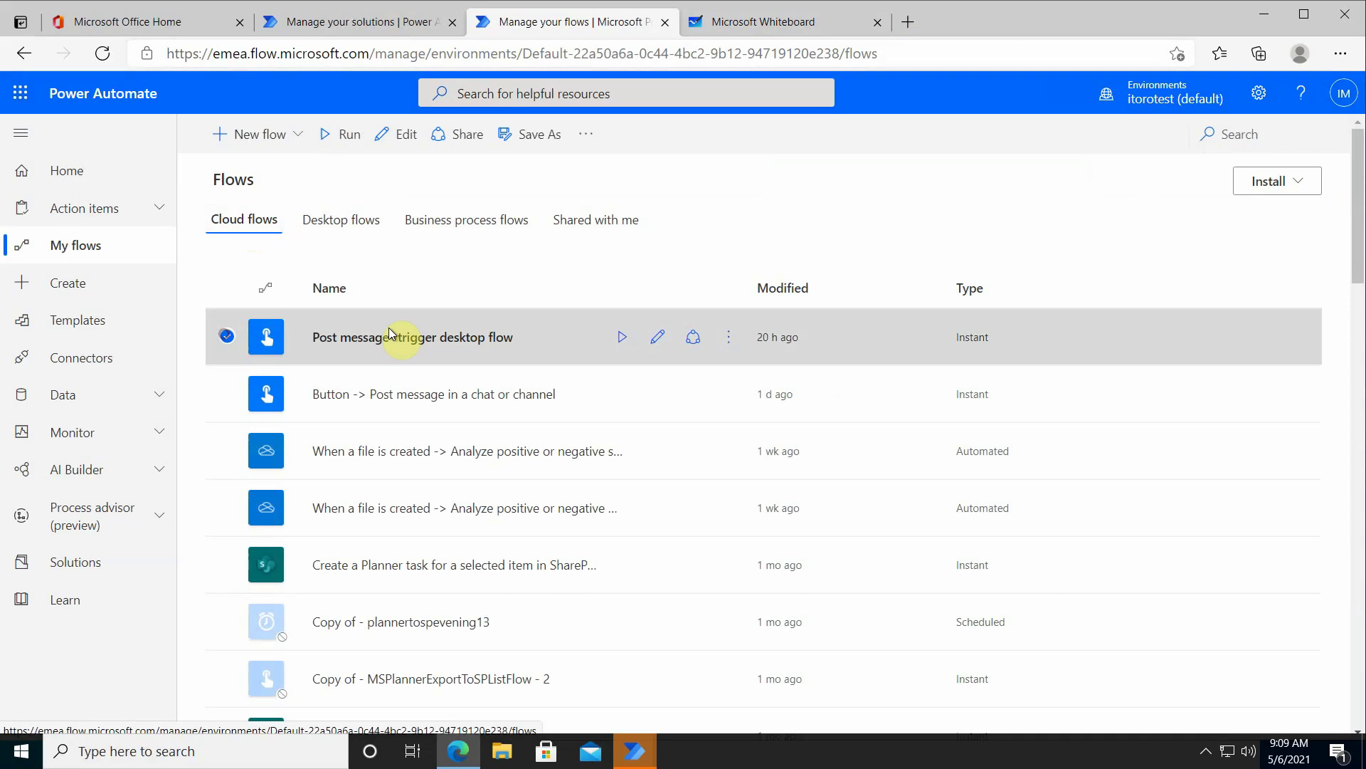
{"action": "left_click", "coordinate": [729, 338]}
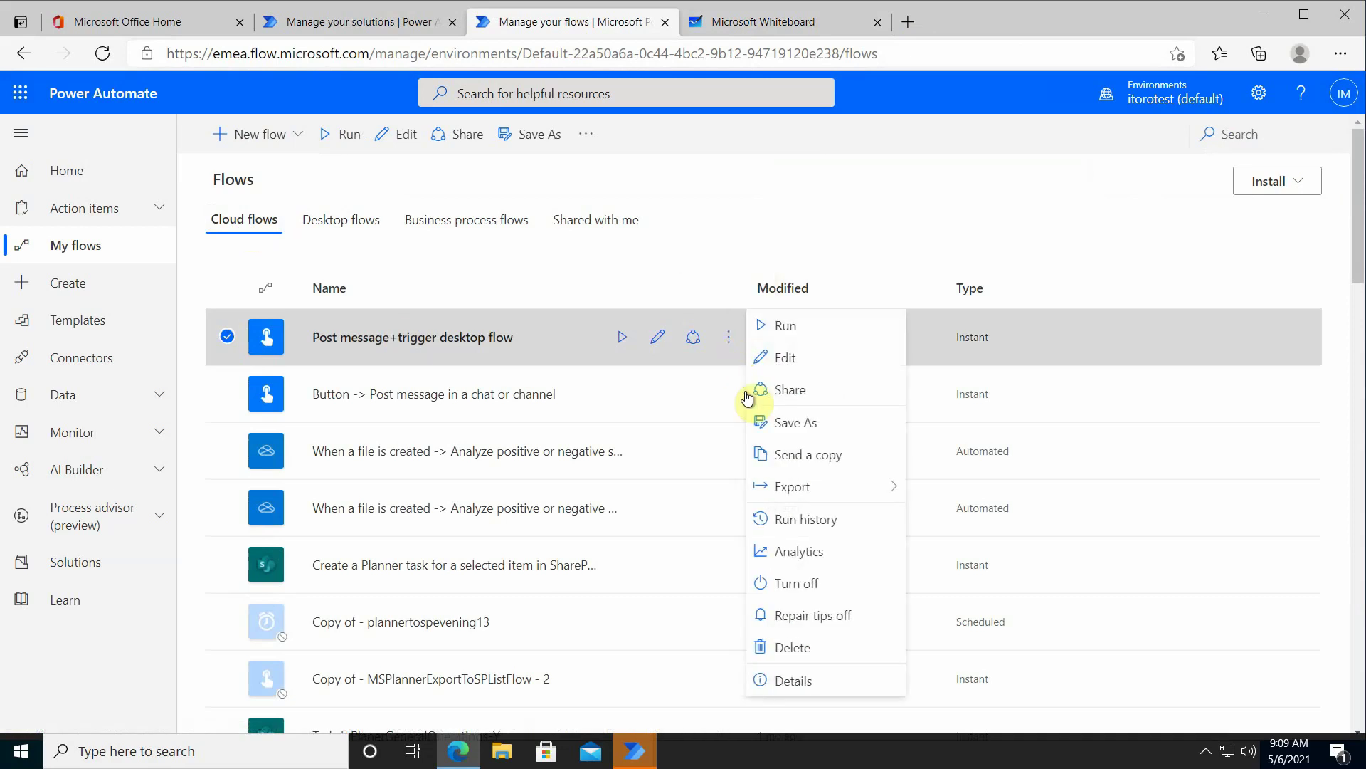
{"action": "left_click", "coordinate": [794, 491]}
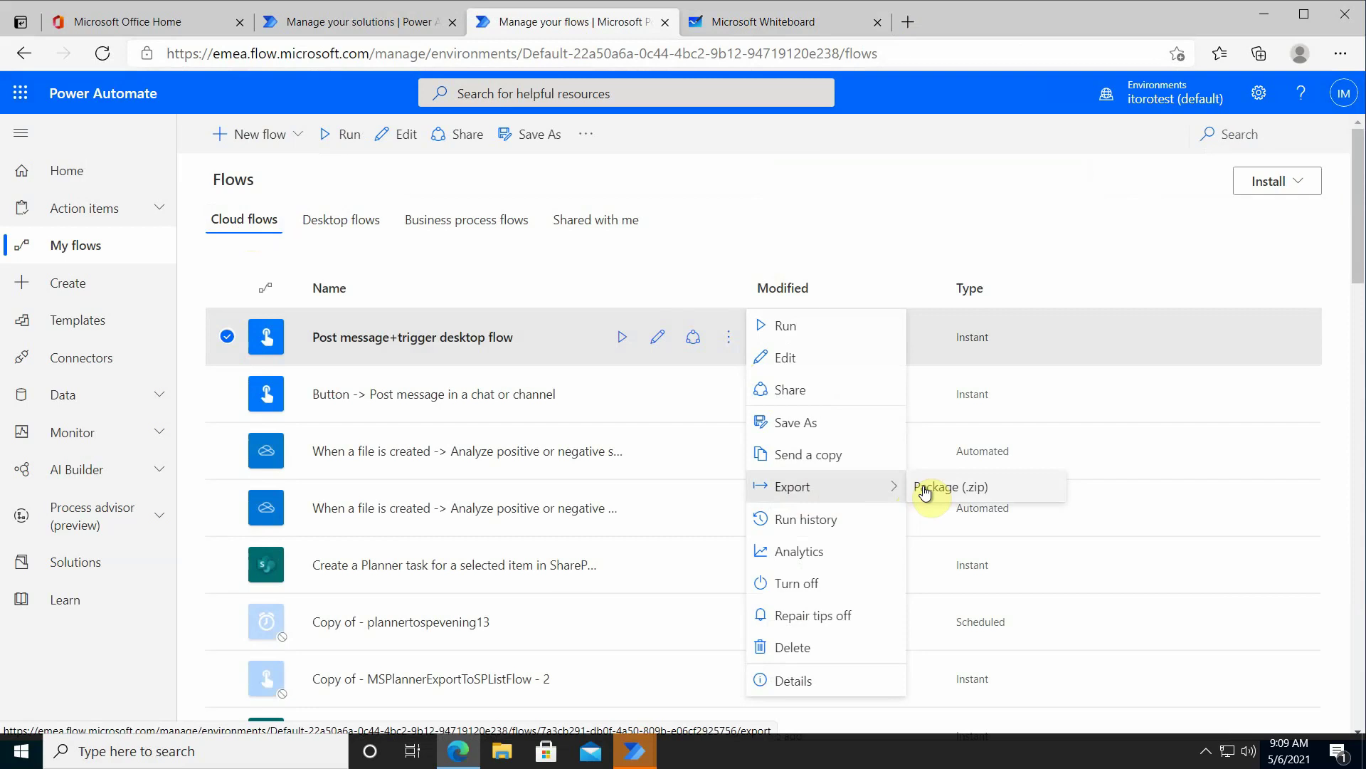
{"action": "left_click", "coordinate": [332, 221]}
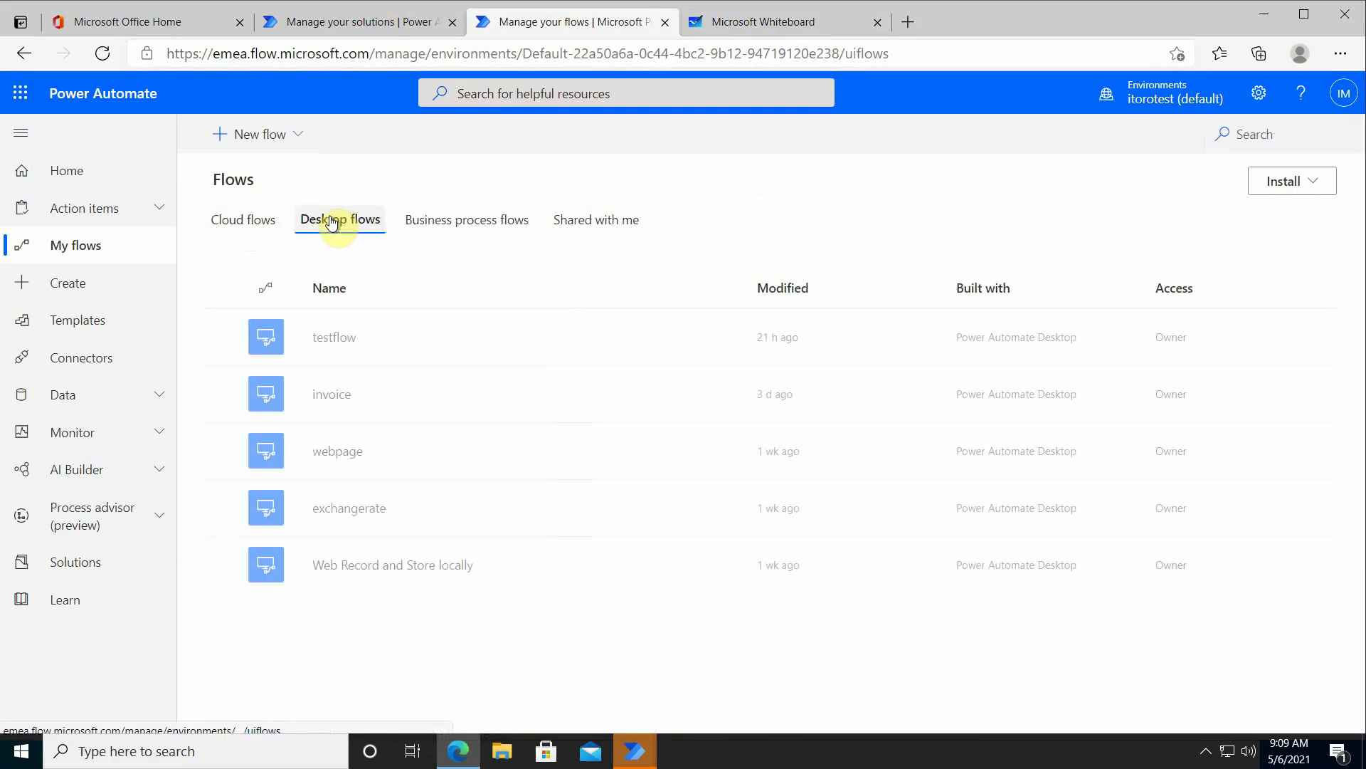
{"action": "left_click", "coordinate": [227, 338]}
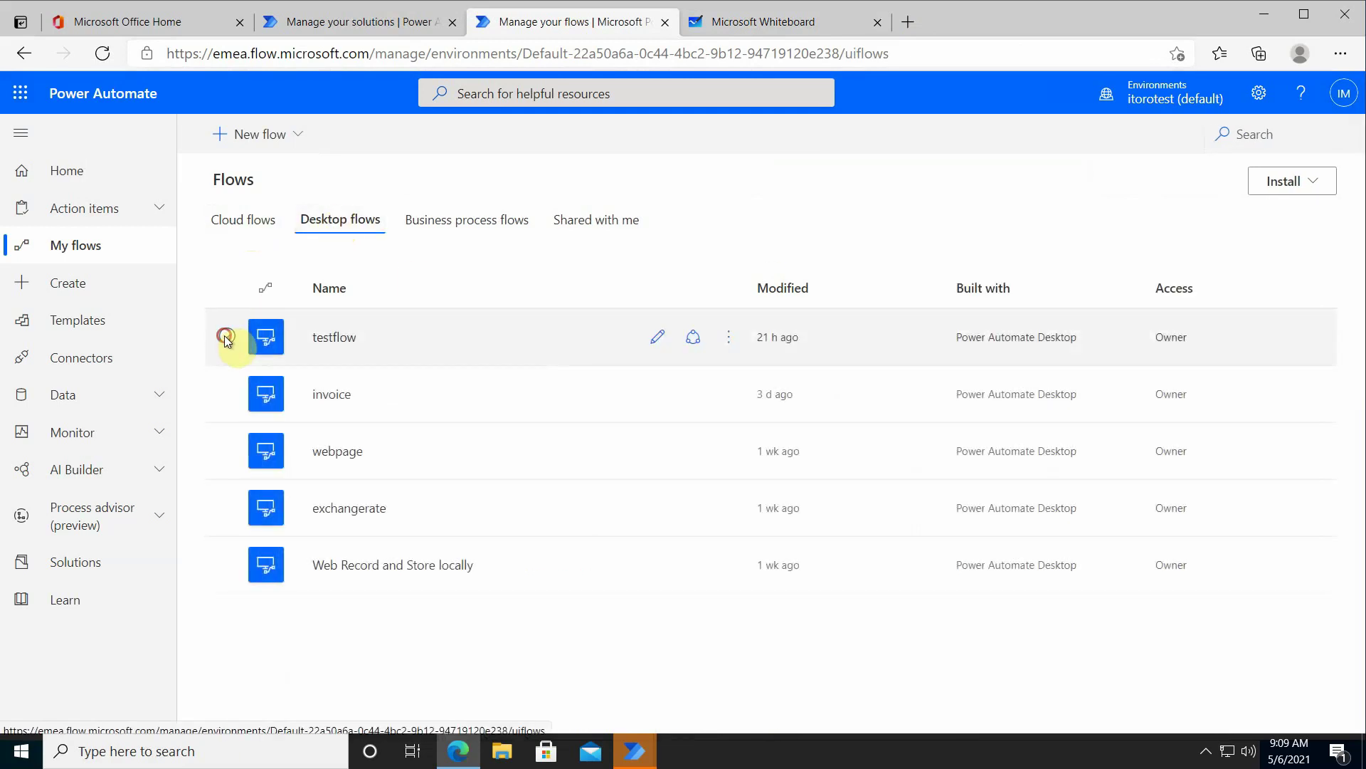
{"action": "left_click", "coordinate": [727, 347]}
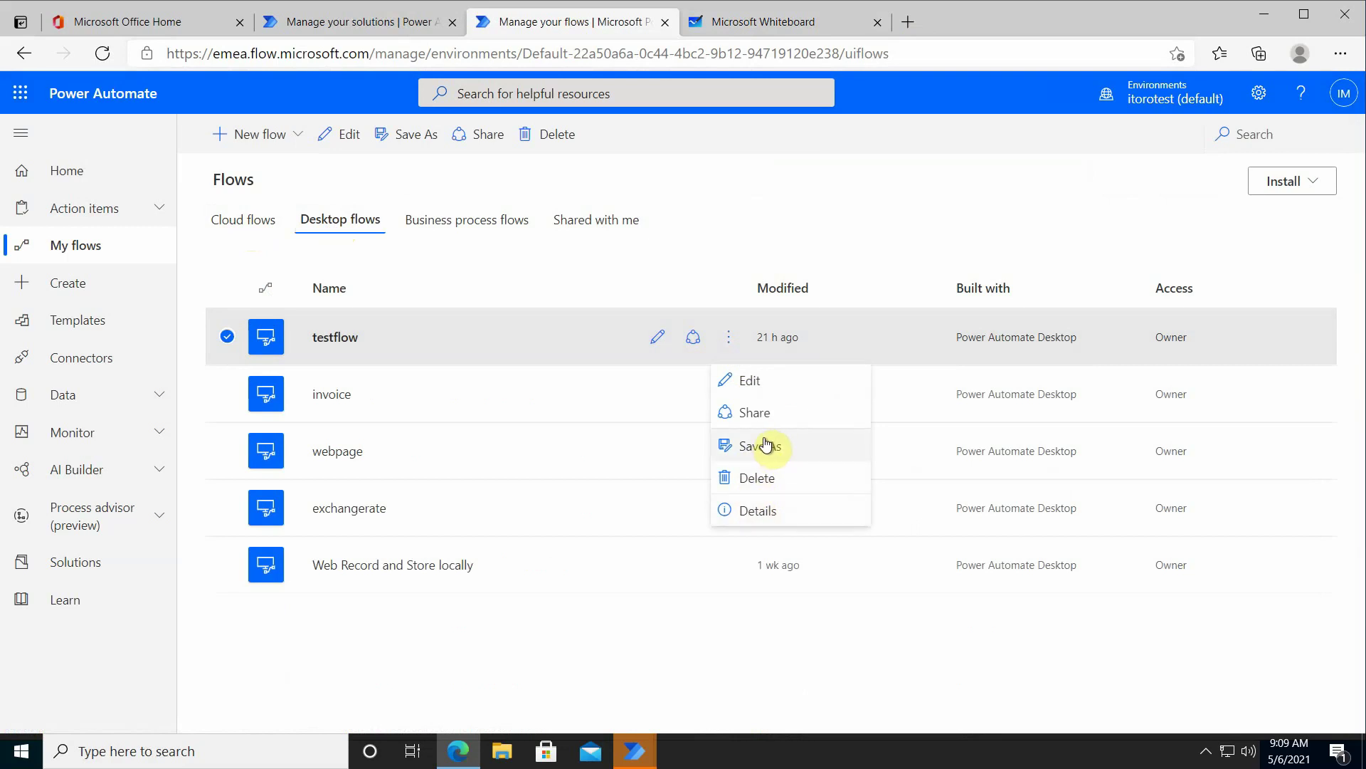
{"action": "left_click", "coordinate": [227, 334]}
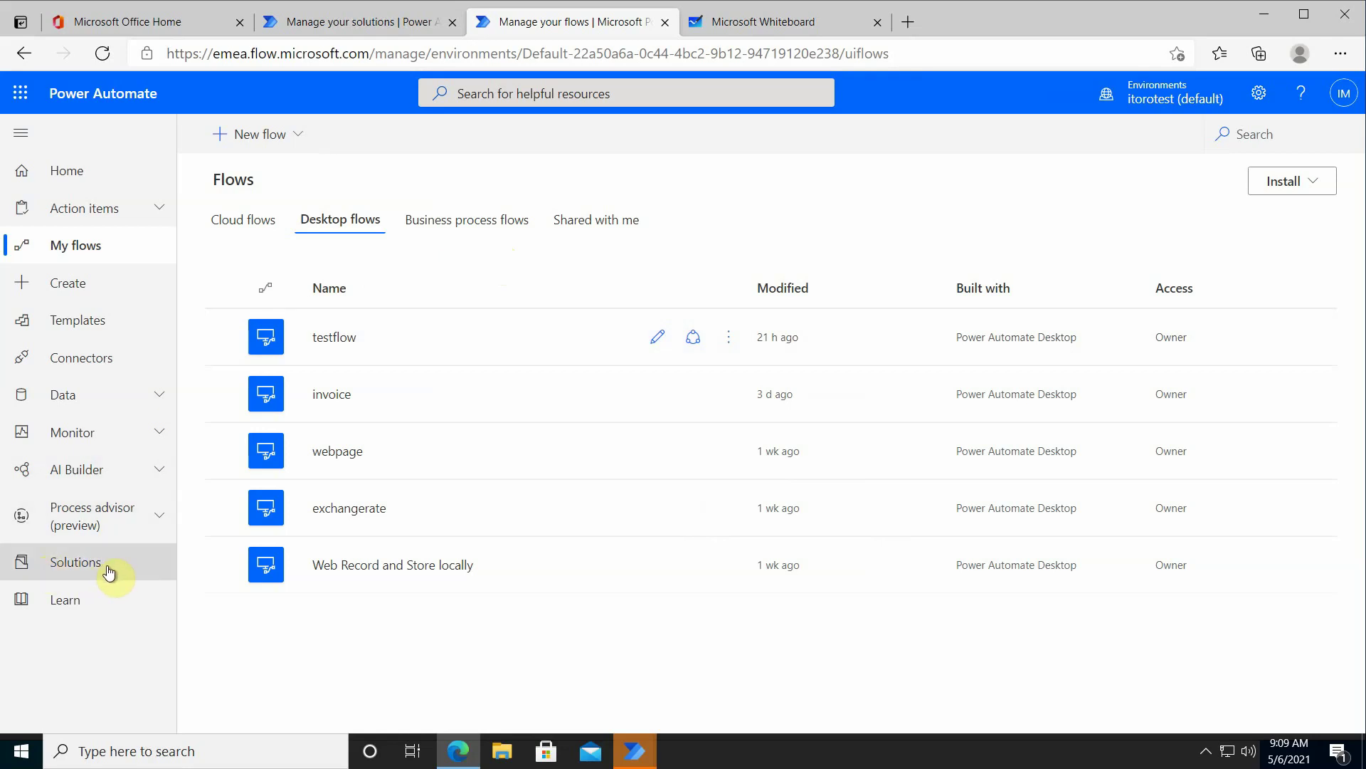
Step: Create a solution with display name 'pdaforprod', the Default Publisher and version 1.0.0.0
{"action": "left_click", "coordinate": [80, 572]}
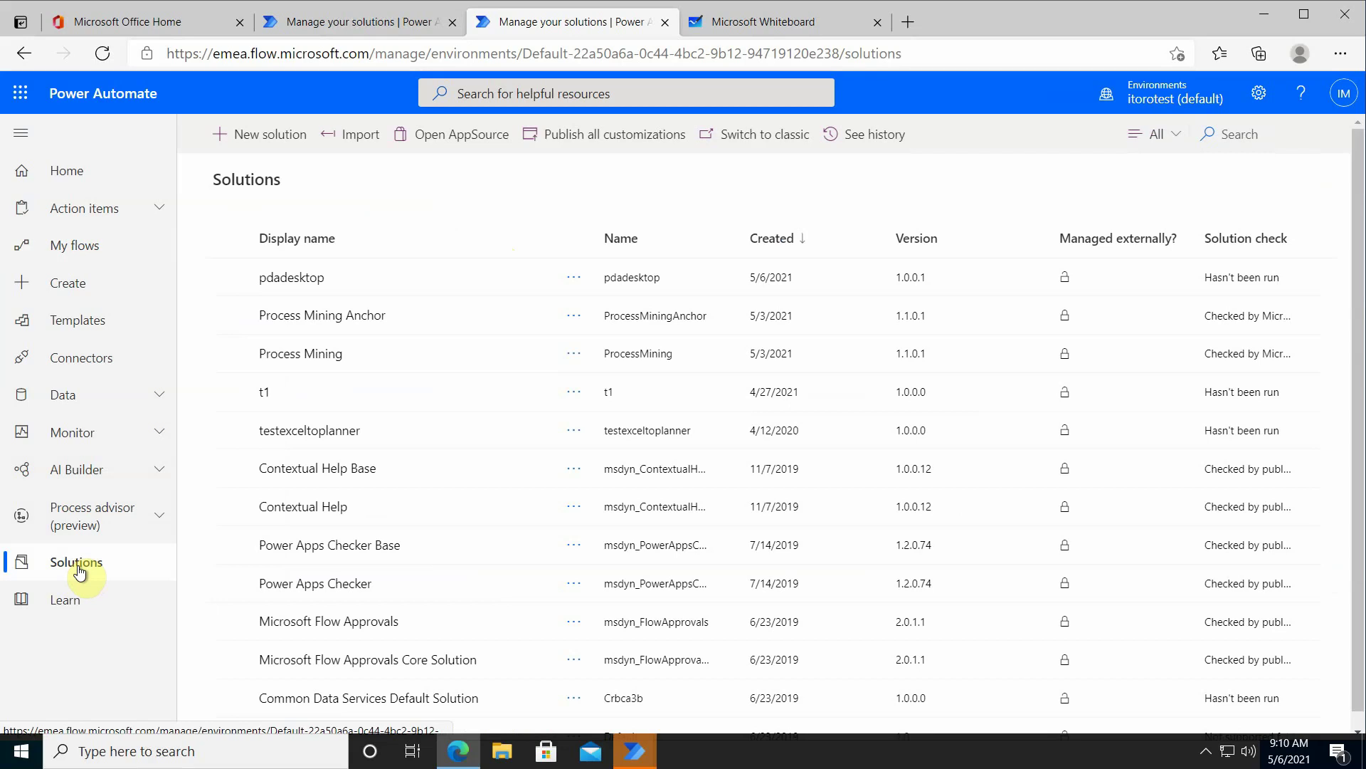
{"action": "left_click", "coordinate": [283, 142]}
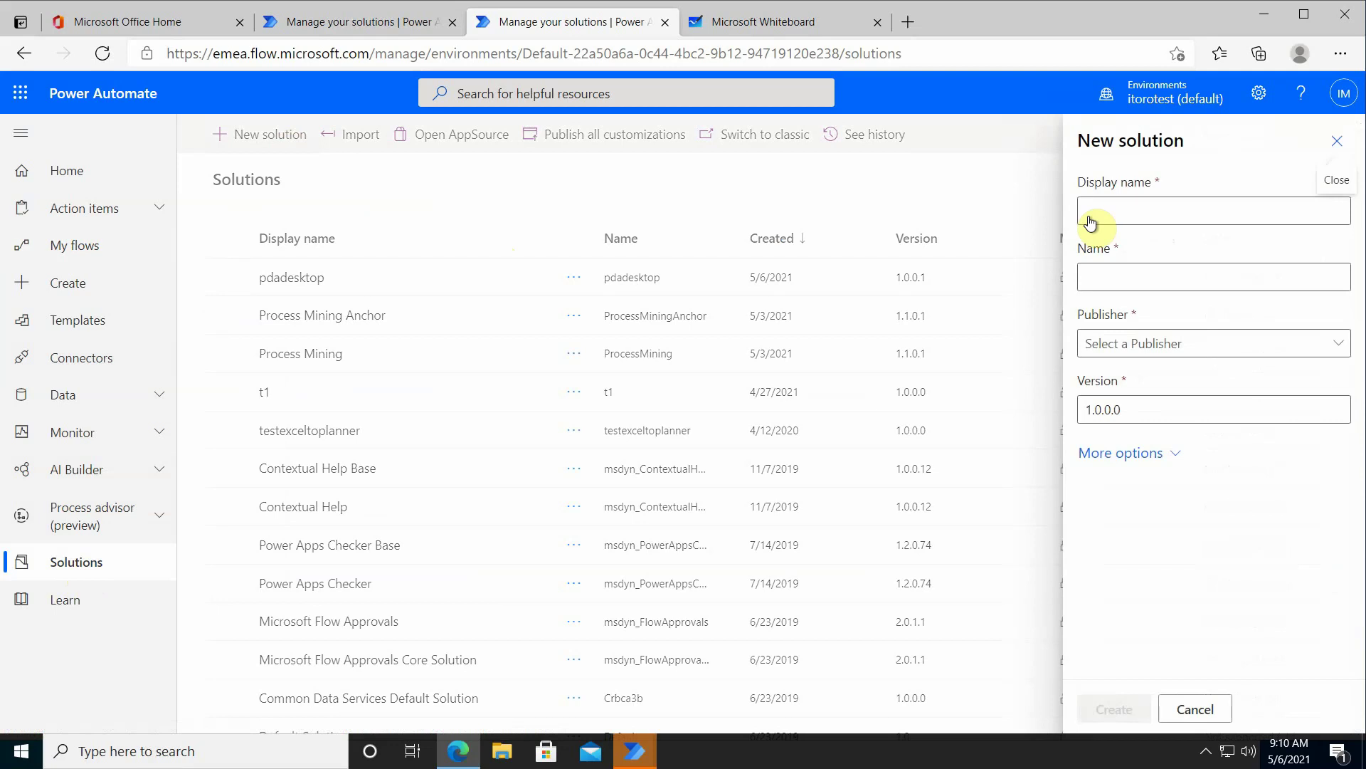
{"action": "left_click", "coordinate": [1115, 206]}
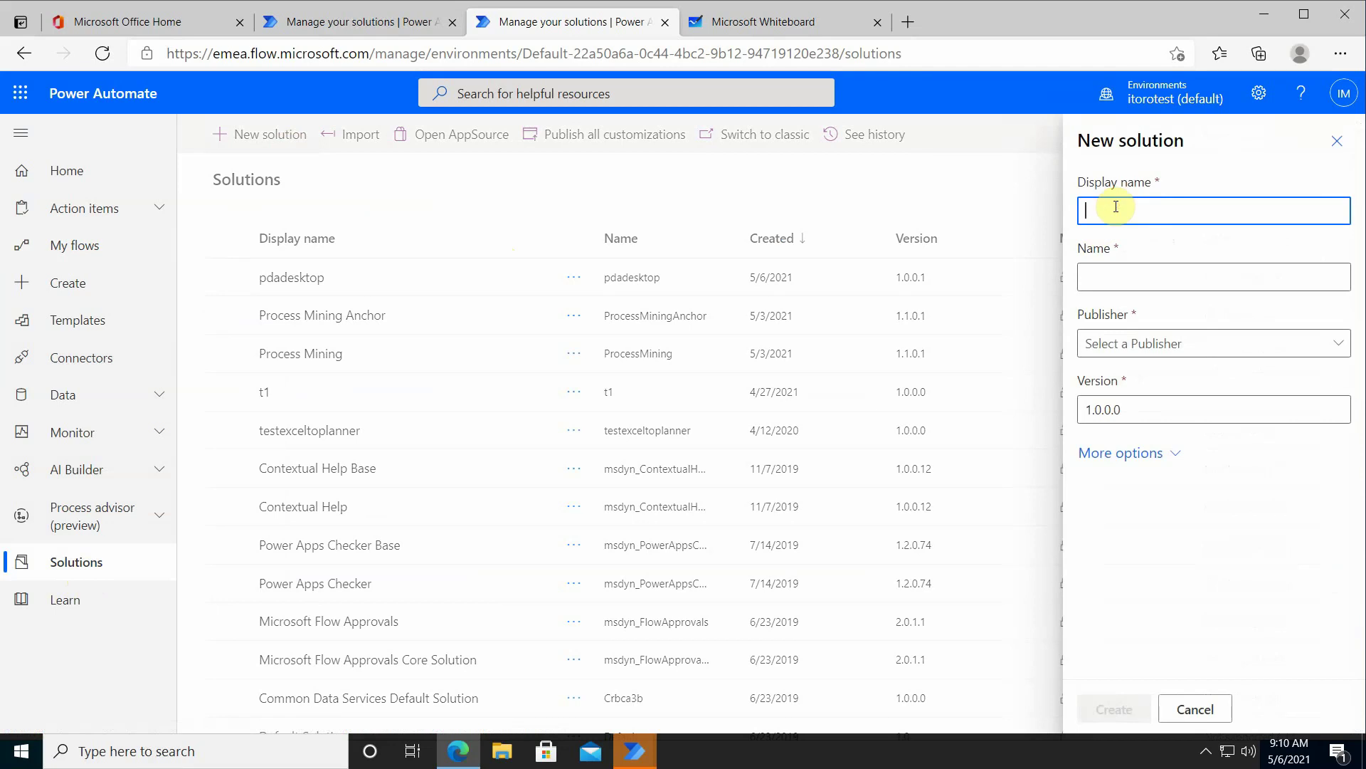
{"action": "type", "text": "pda"}
{"action": "type", "text": "forprod"}
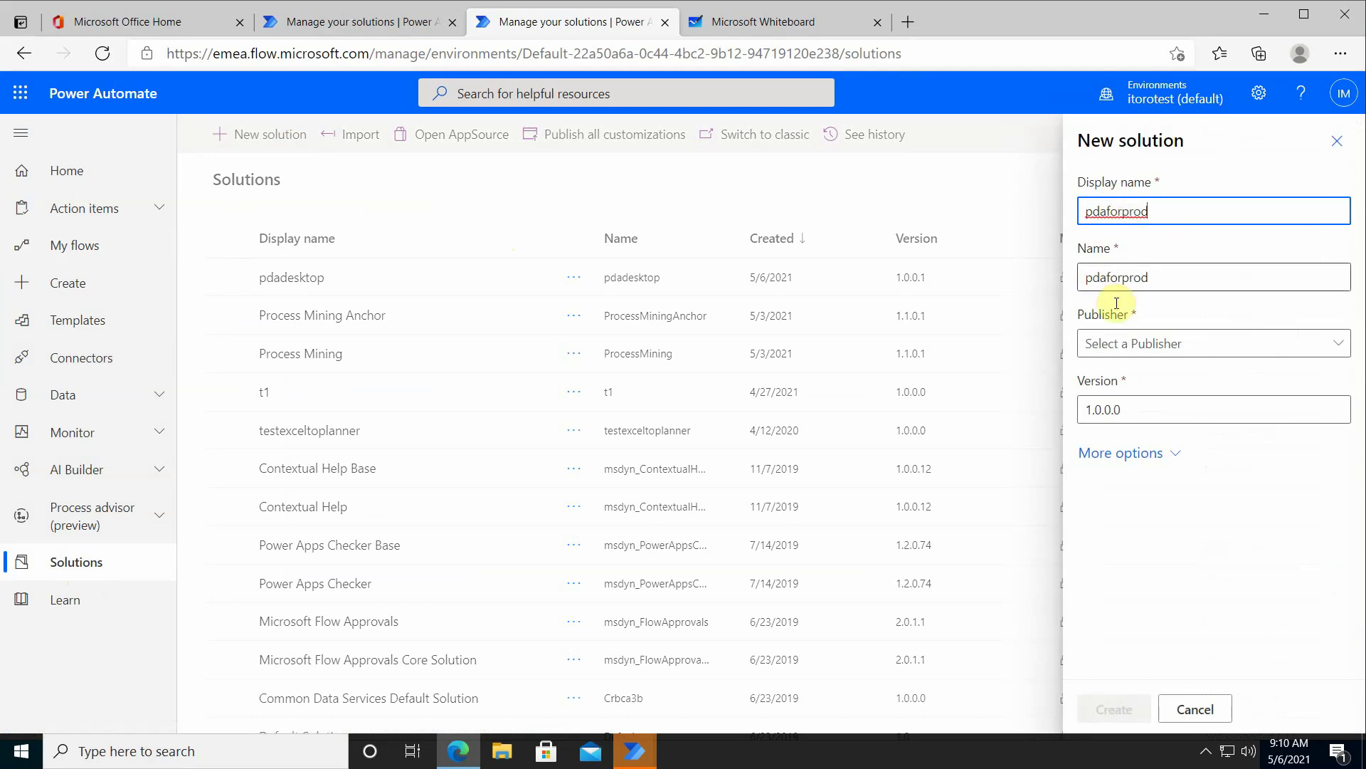
{"action": "left_click", "coordinate": [1133, 343]}
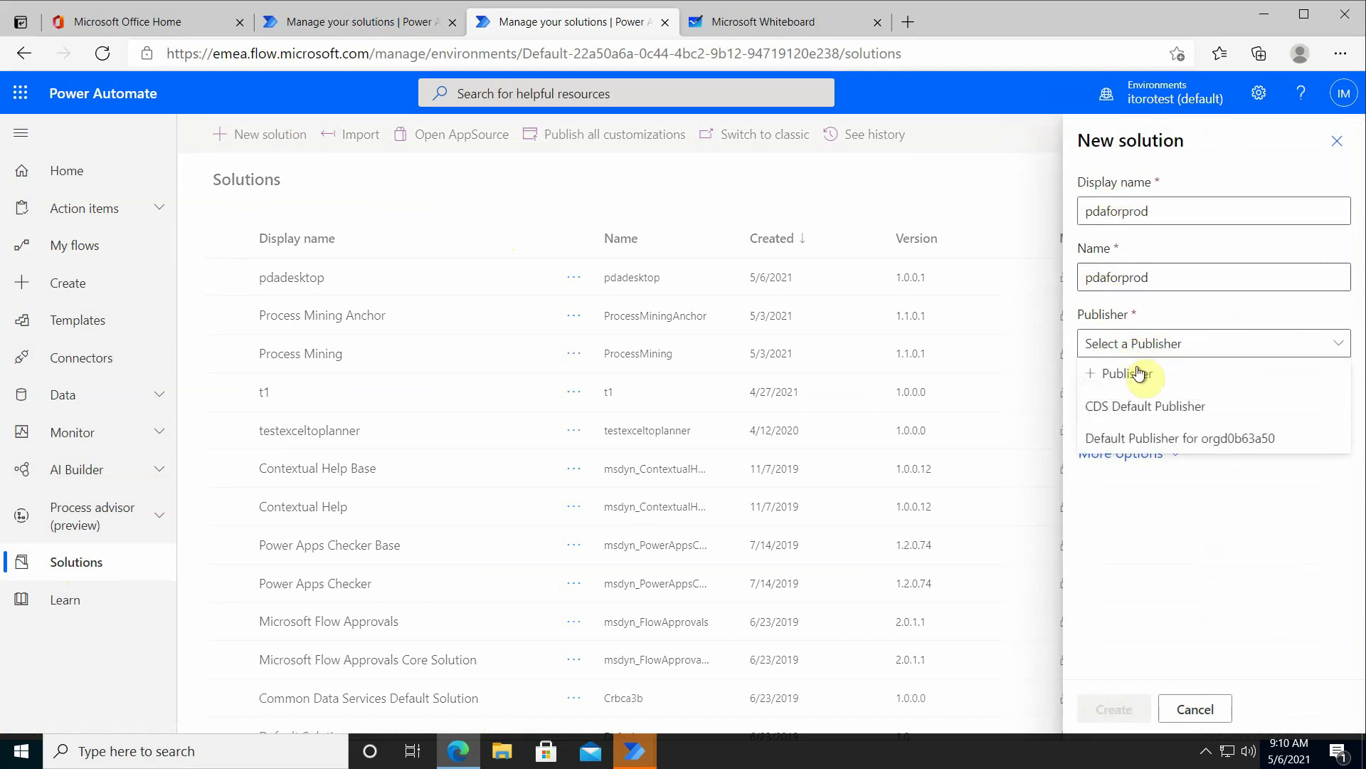
{"action": "left_click", "coordinate": [1140, 440]}
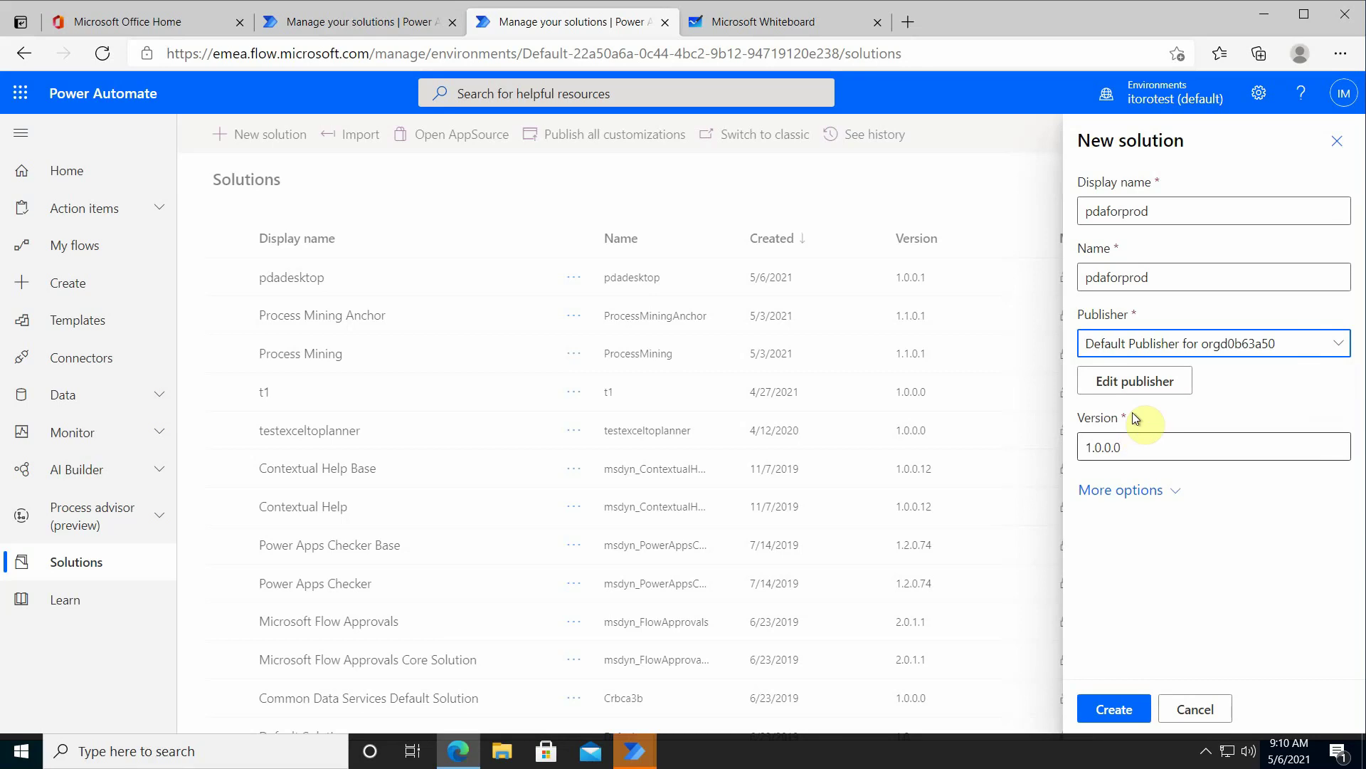
{"action": "left_click", "coordinate": [1102, 450]}
{"action": "type", "text": "1.0.0.0"}
{"action": "left_click", "coordinate": [1117, 712]}
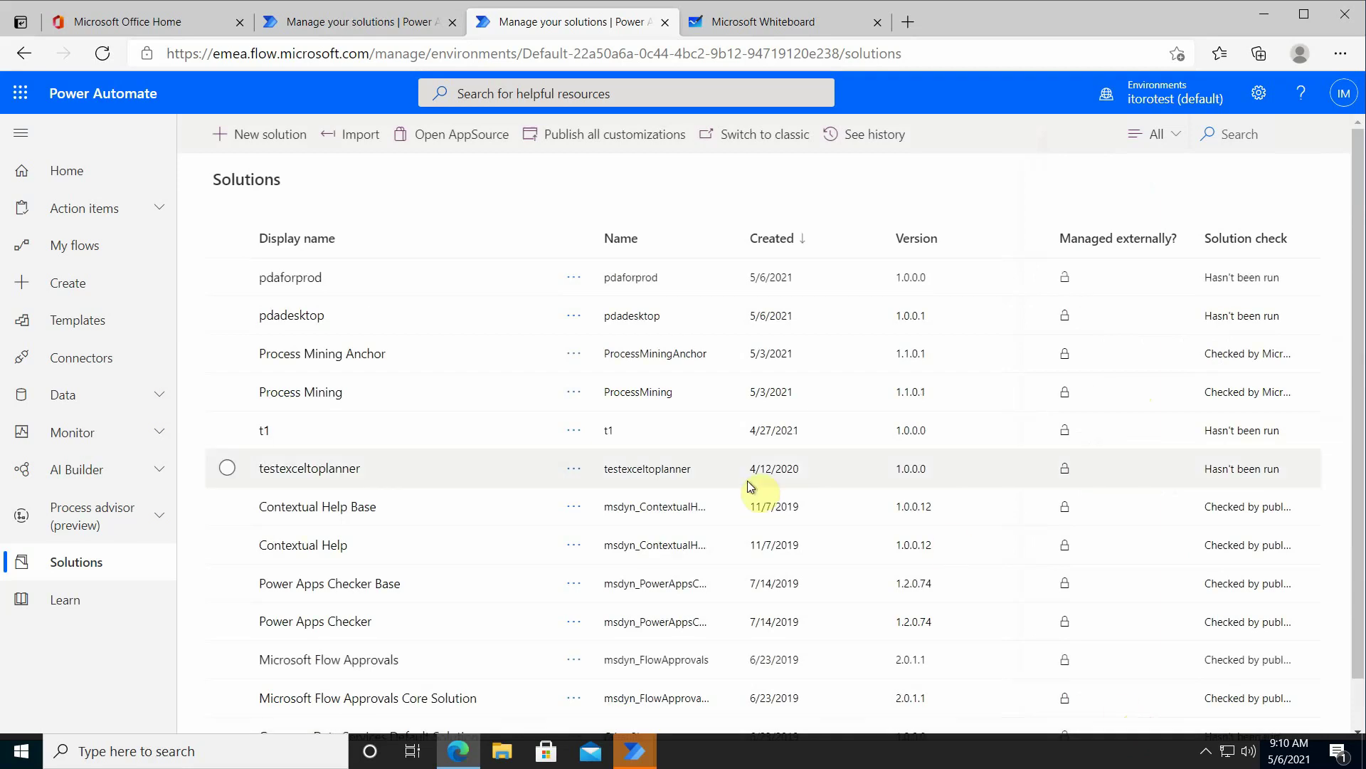
Step: Open pdaforprod and add the existing 'invoice' desktop flow to it
{"action": "left_click", "coordinate": [286, 280]}
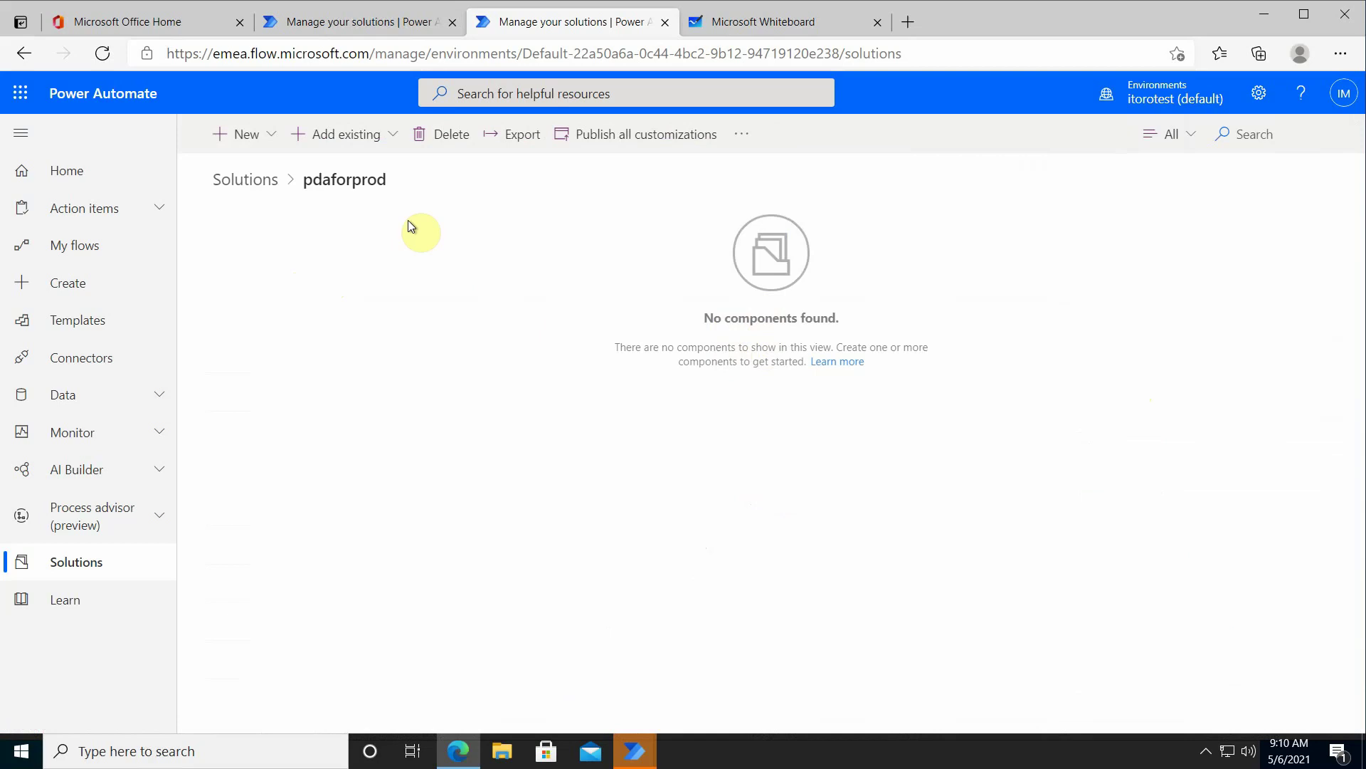
{"action": "left_click", "coordinate": [381, 139]}
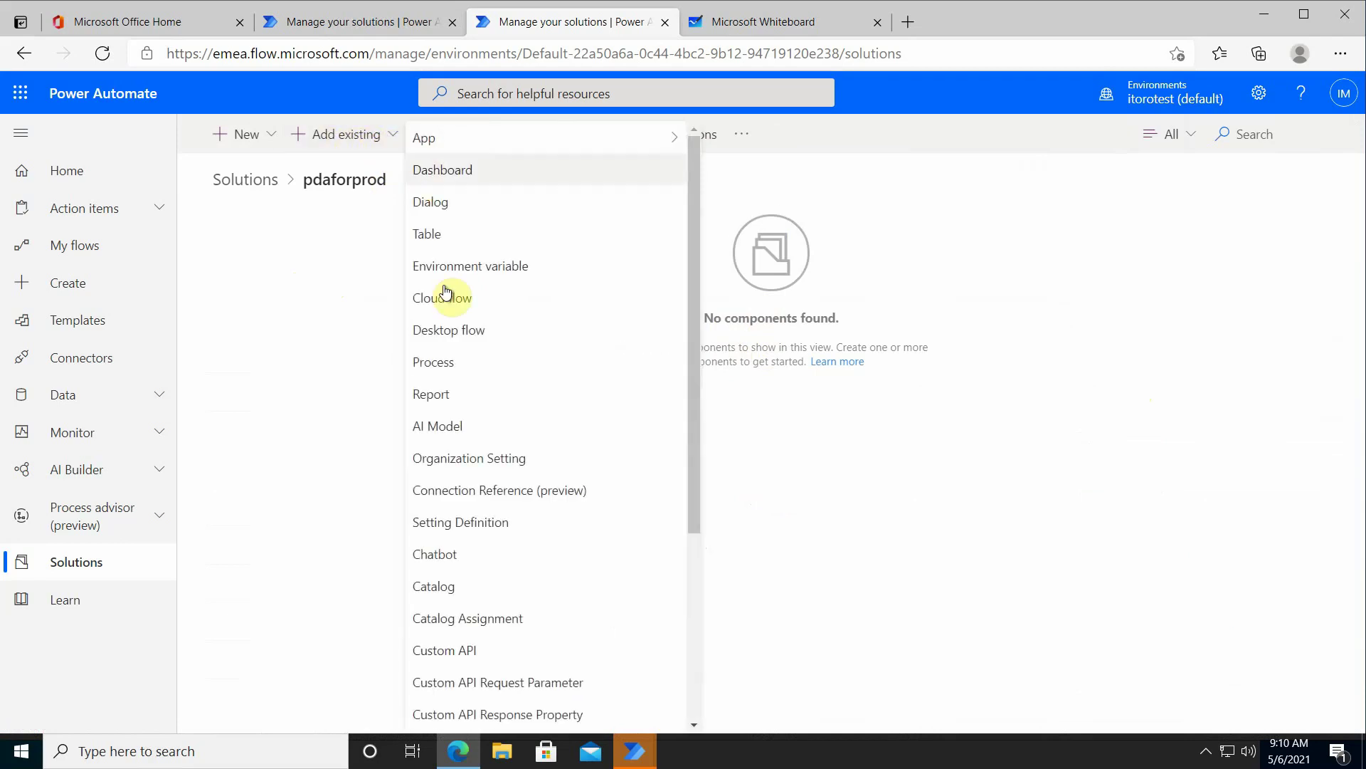
{"action": "left_click", "coordinate": [446, 333]}
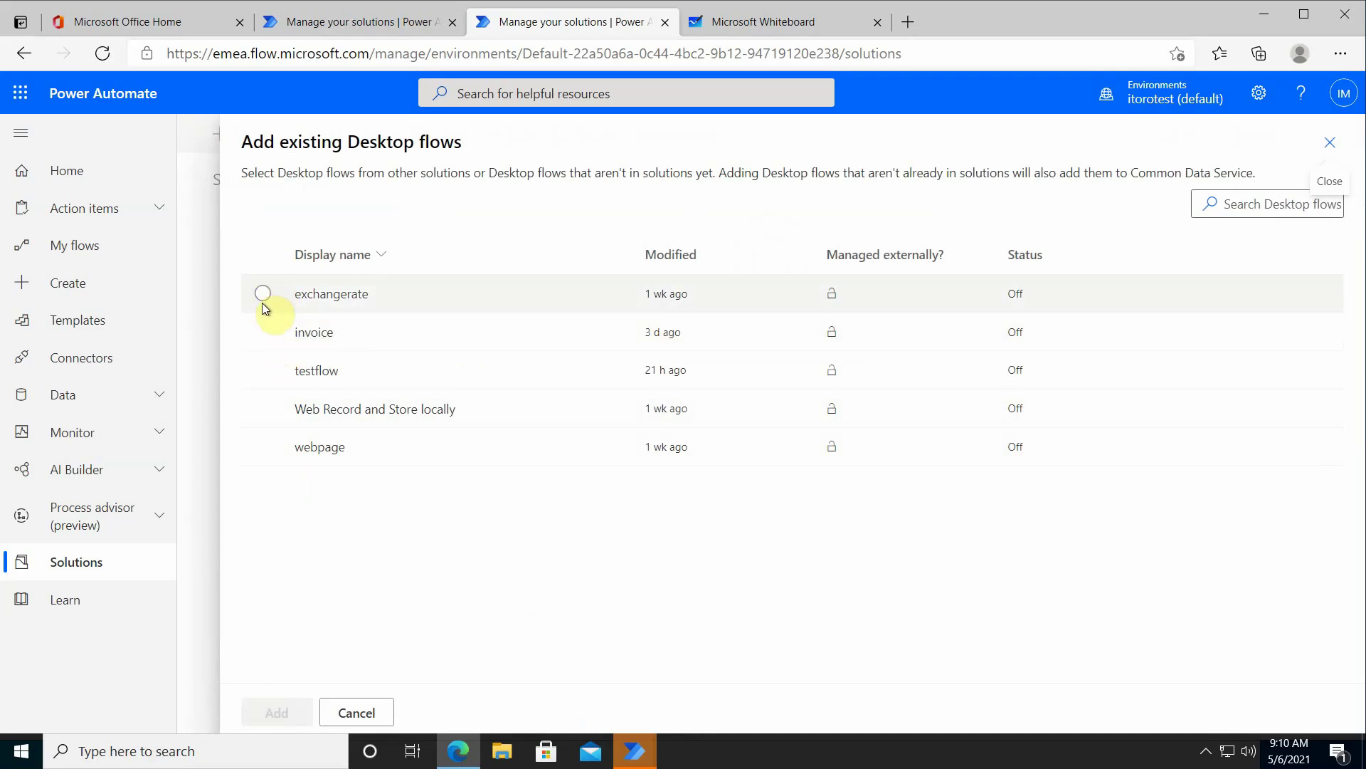
{"action": "left_click", "coordinate": [264, 332]}
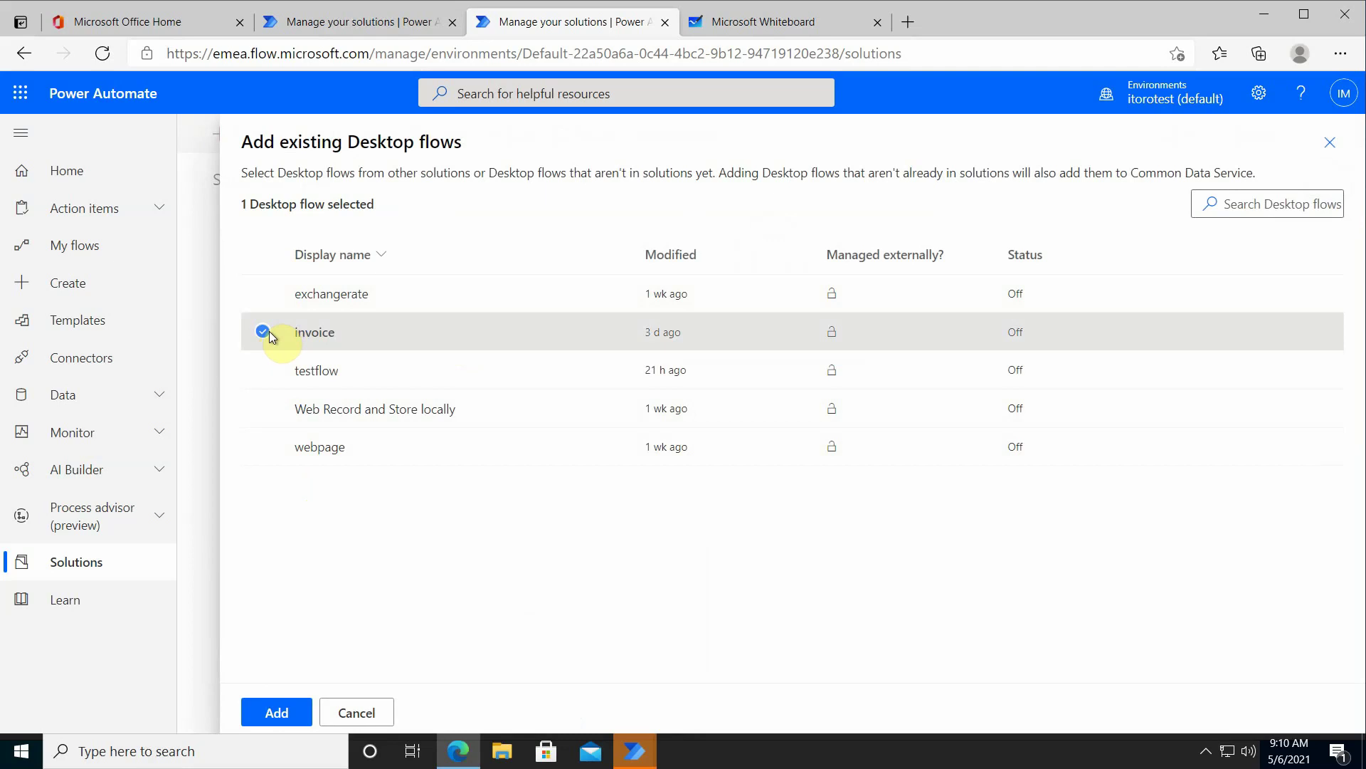
{"action": "left_click", "coordinate": [280, 712]}
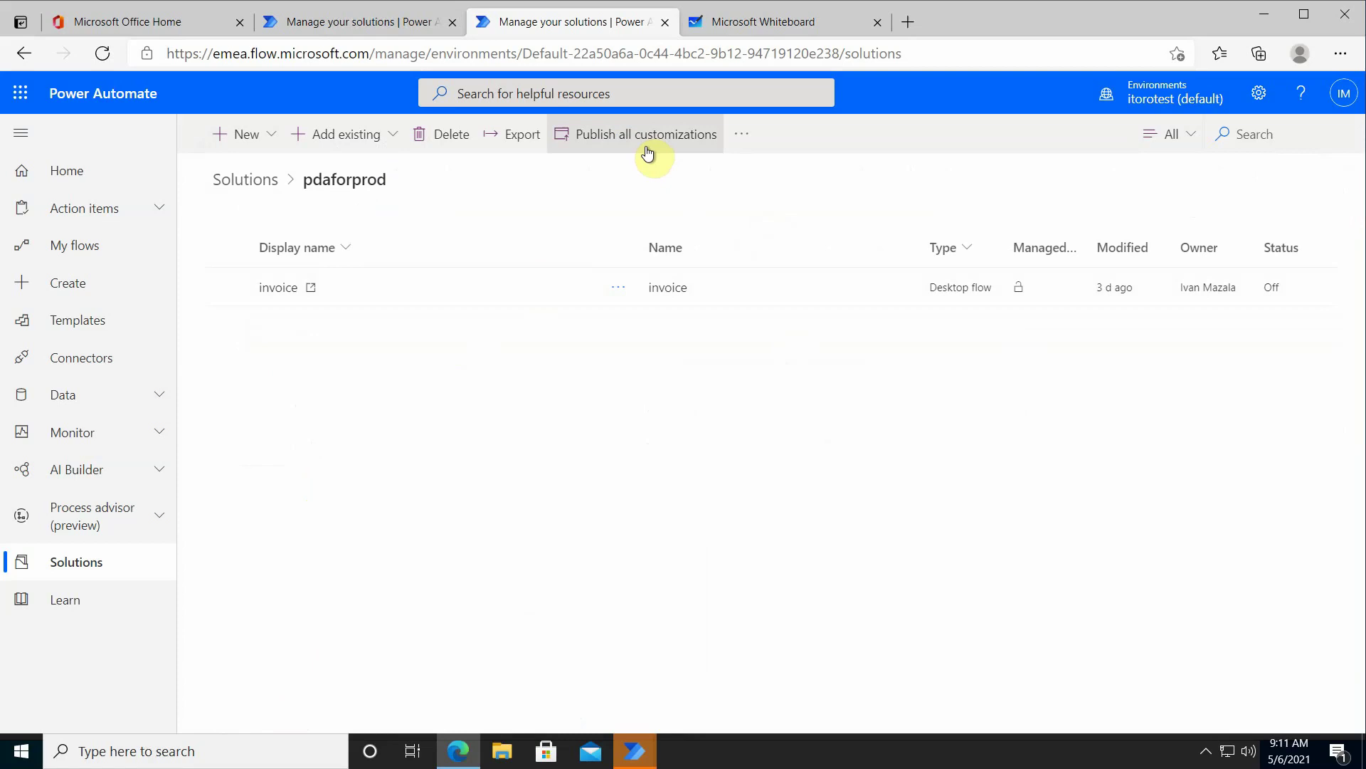
Step: Publish all changes, then export pdaforprod as a managed package, version 1.0.0.1
{"action": "left_click", "coordinate": [519, 142]}
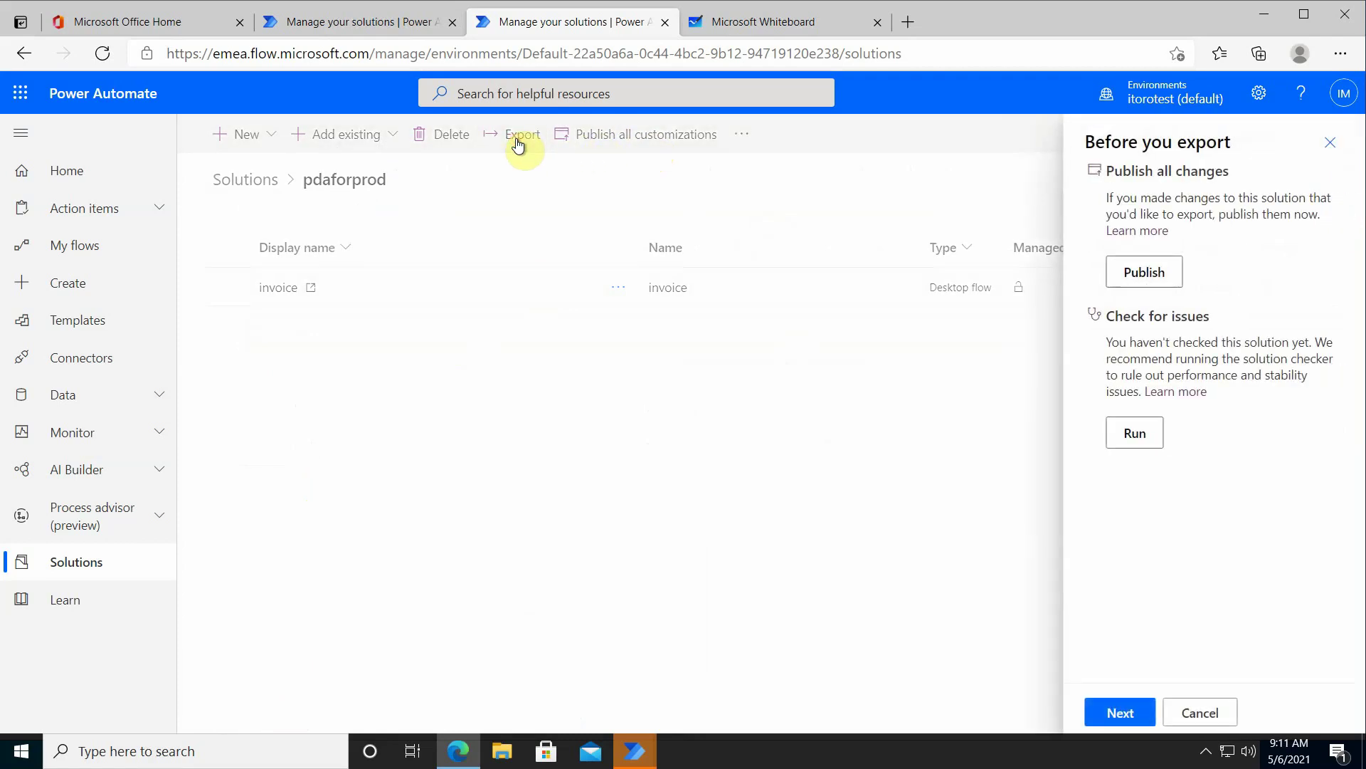
{"action": "left_click", "coordinate": [1153, 273]}
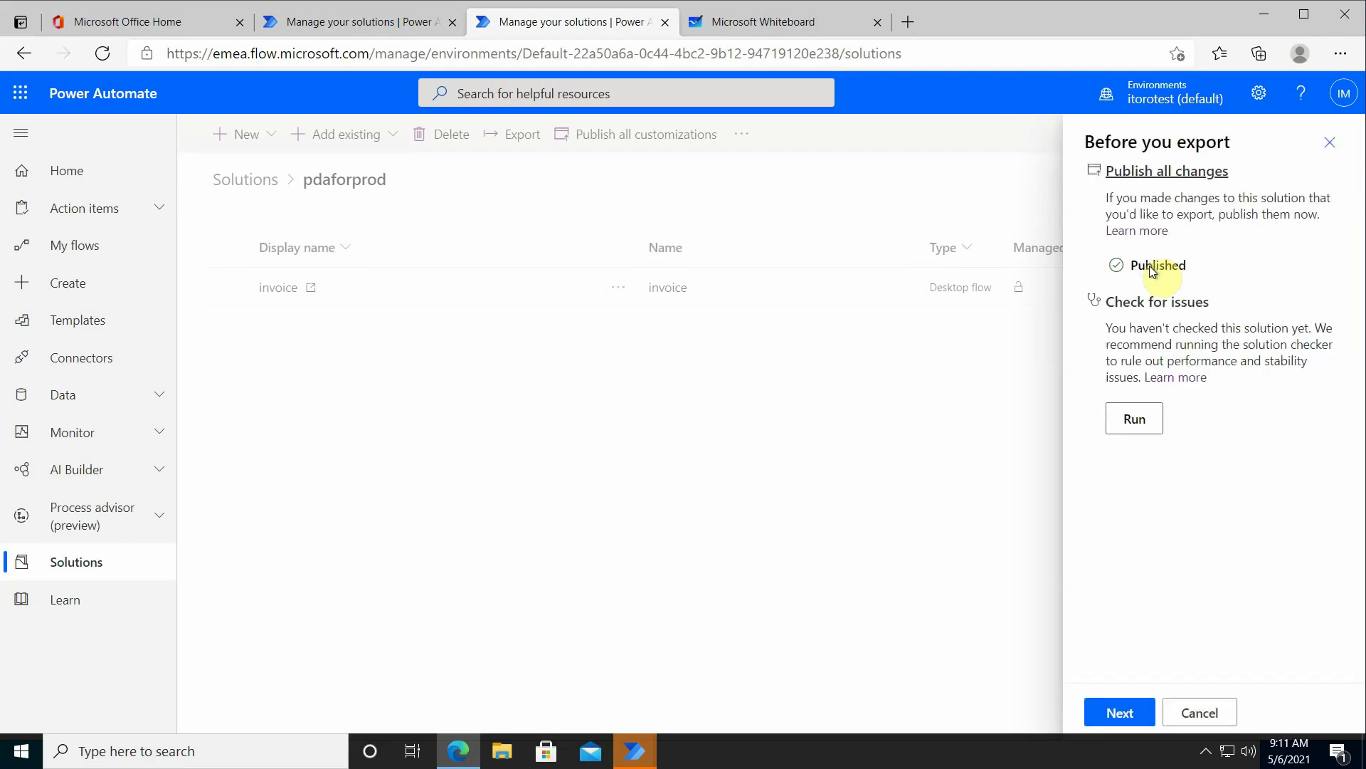
{"action": "left_click", "coordinate": [1123, 715]}
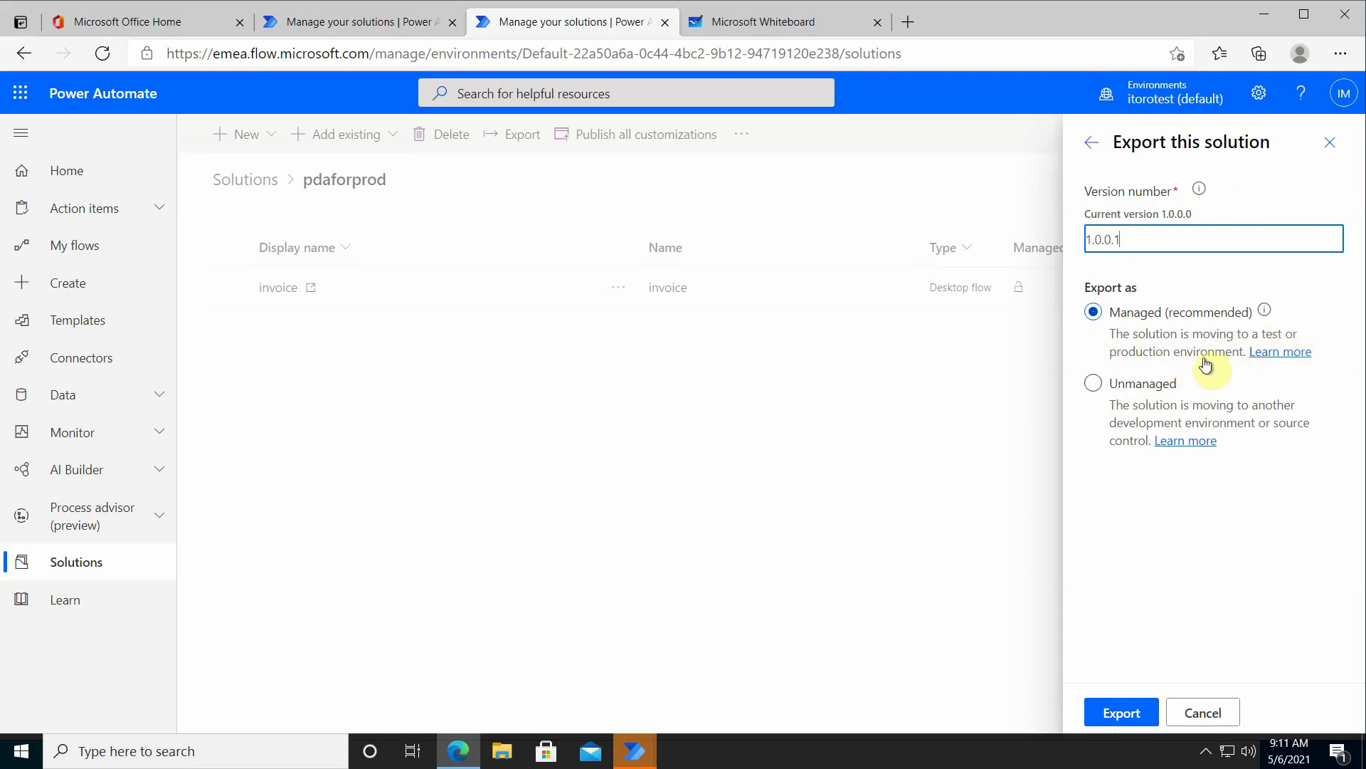
{"action": "left_click", "coordinate": [1119, 716]}
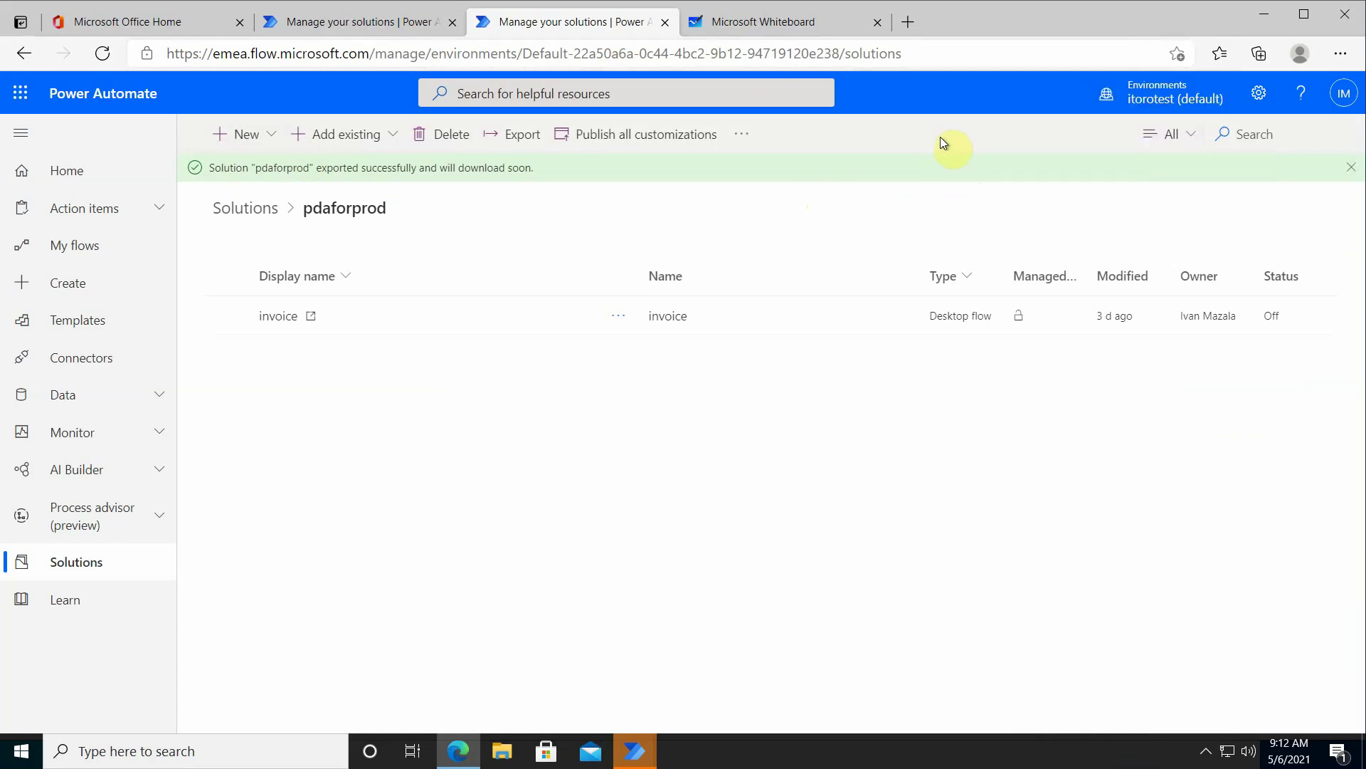
Step: Select Allstaff from the header's environment picker
{"action": "left_click", "coordinate": [1178, 99]}
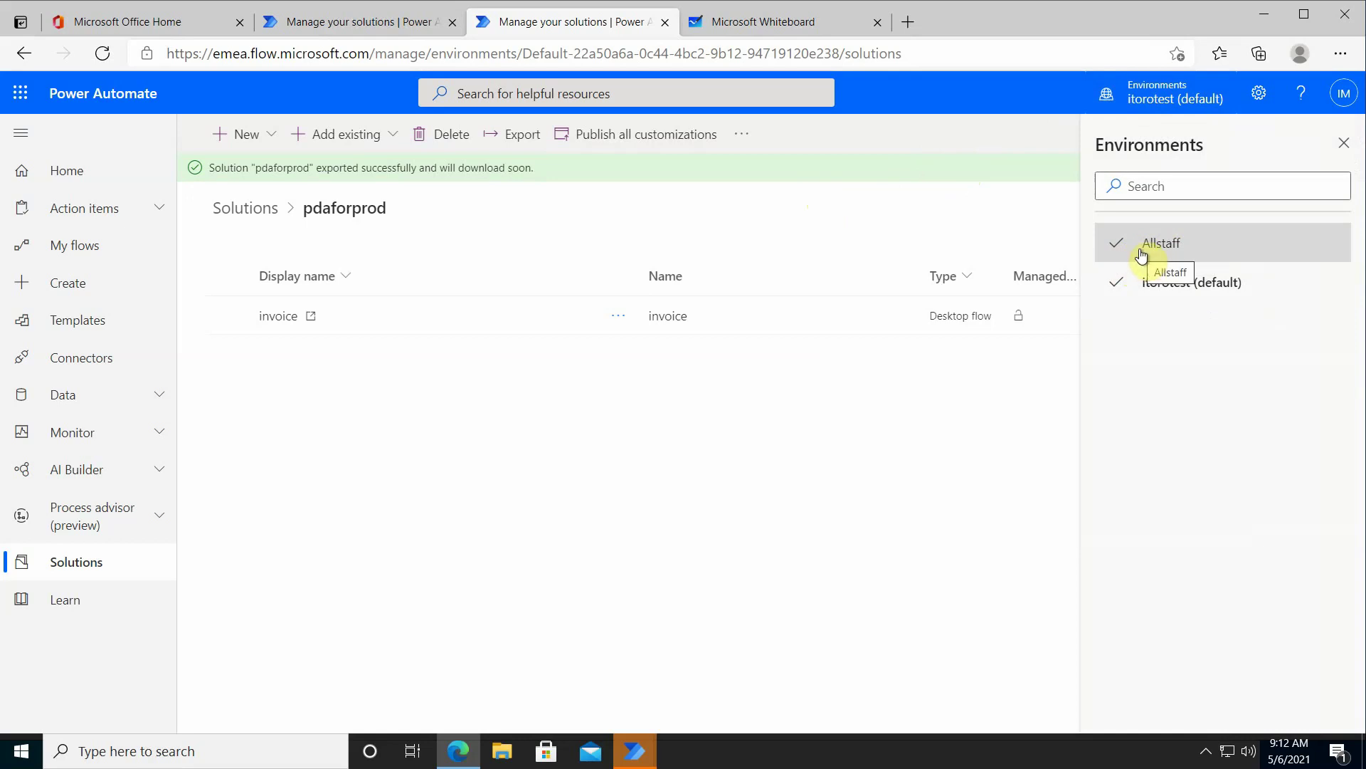
{"action": "left_click", "coordinate": [1153, 245]}
{"action": "left_click", "coordinate": [1153, 246]}
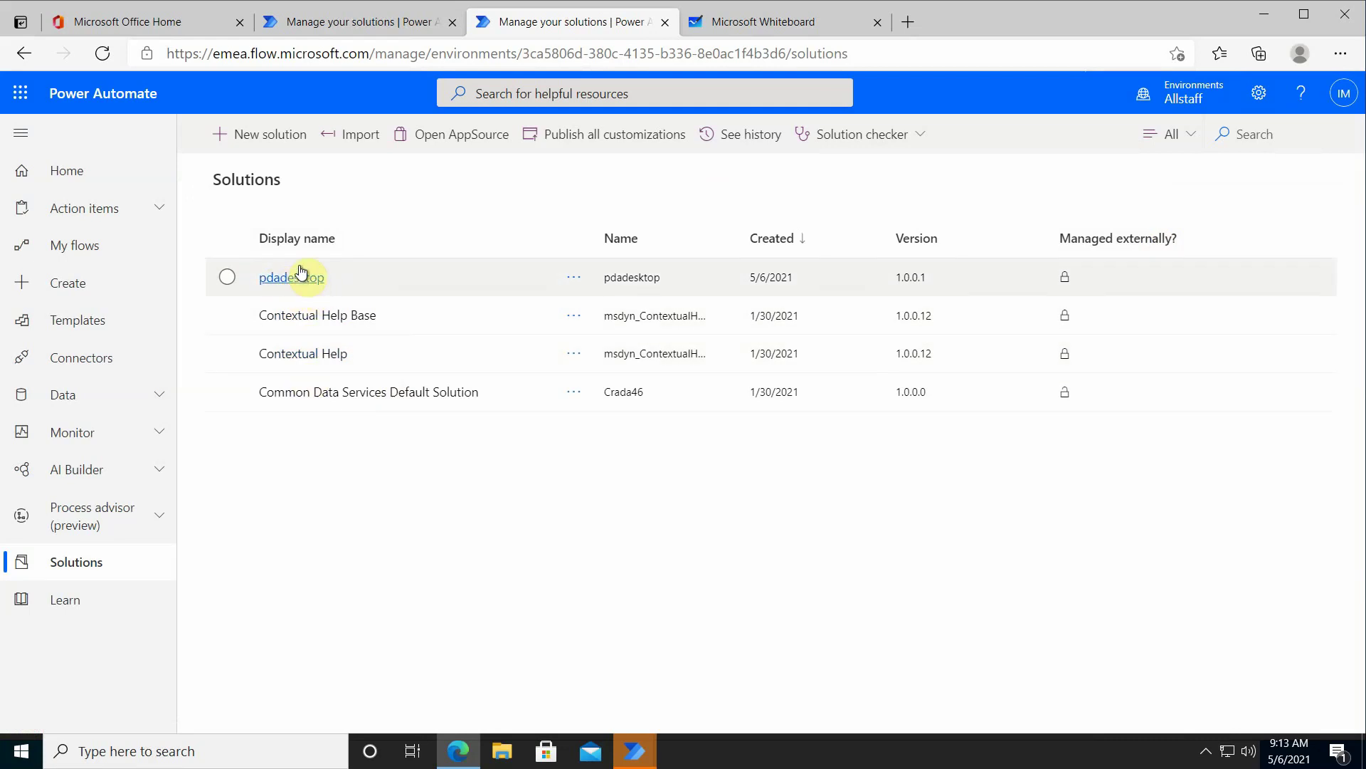
Step: Import the file pdaforprod_1_0_0_1_managed.zip into Allstaff
{"action": "left_click", "coordinate": [357, 139]}
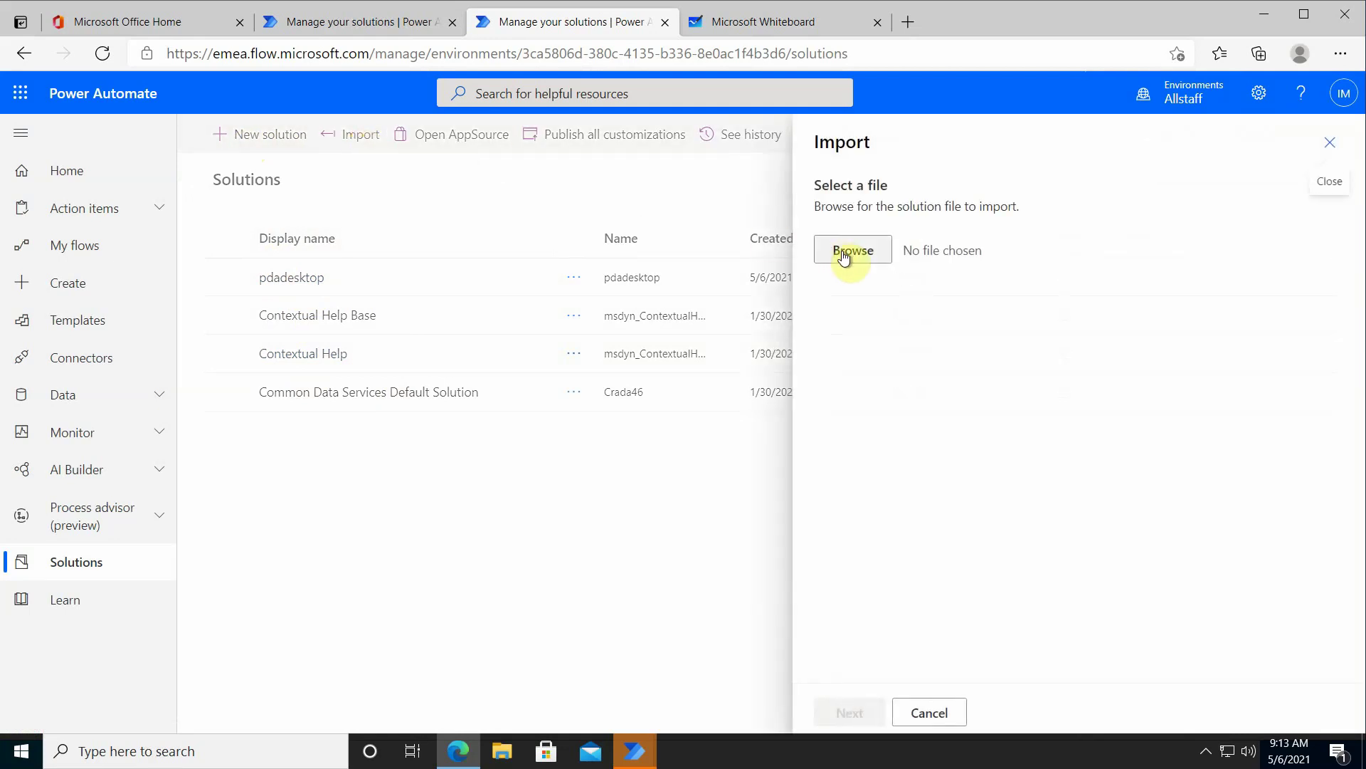
{"action": "left_click", "coordinate": [846, 255]}
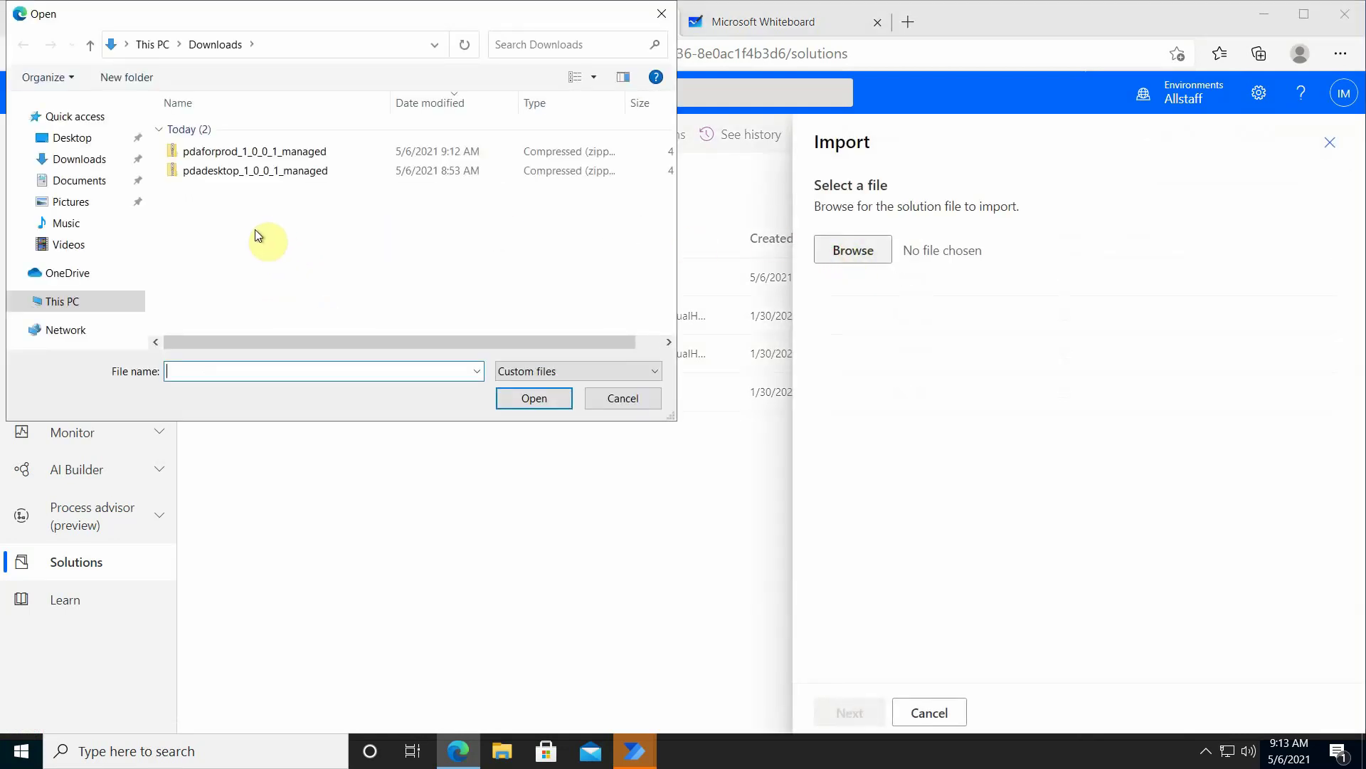
{"action": "left_click", "coordinate": [266, 150]}
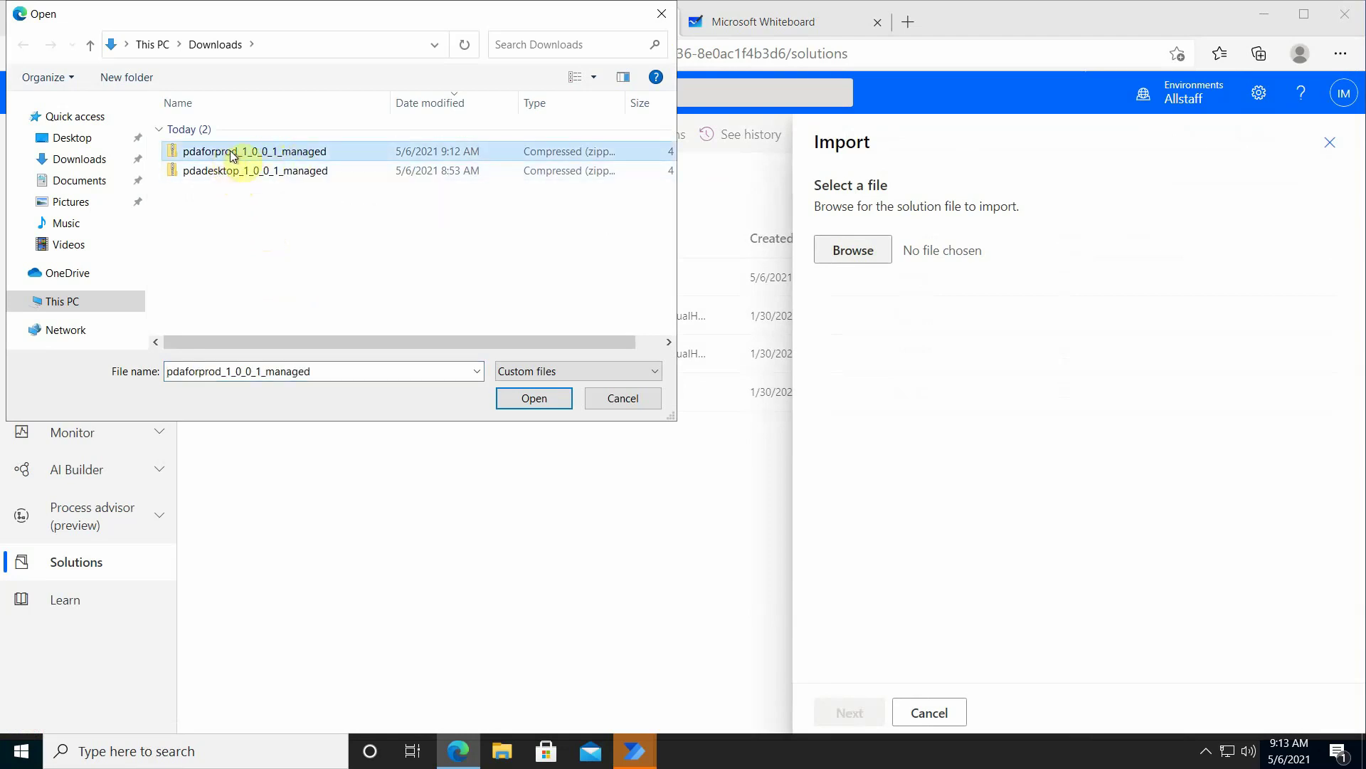
{"action": "left_click", "coordinate": [541, 403]}
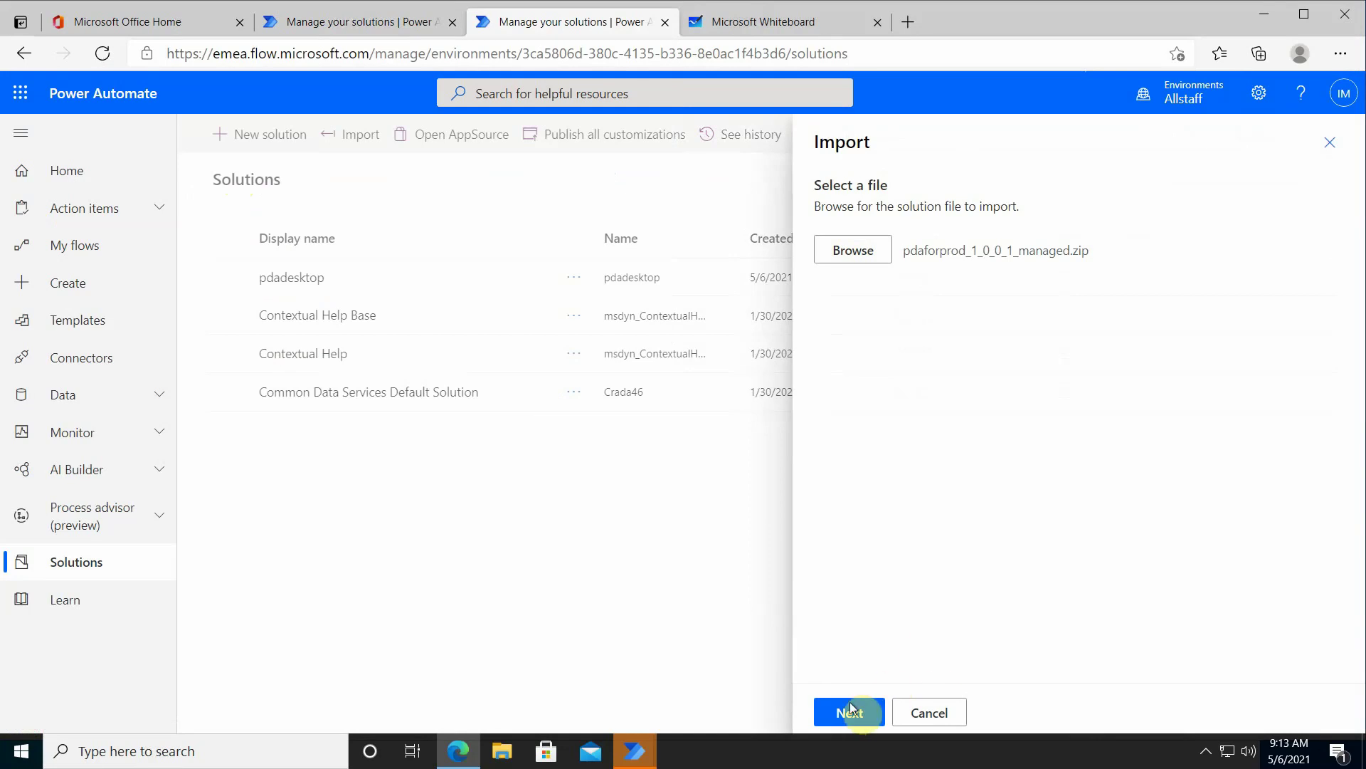
{"action": "left_click", "coordinate": [851, 712]}
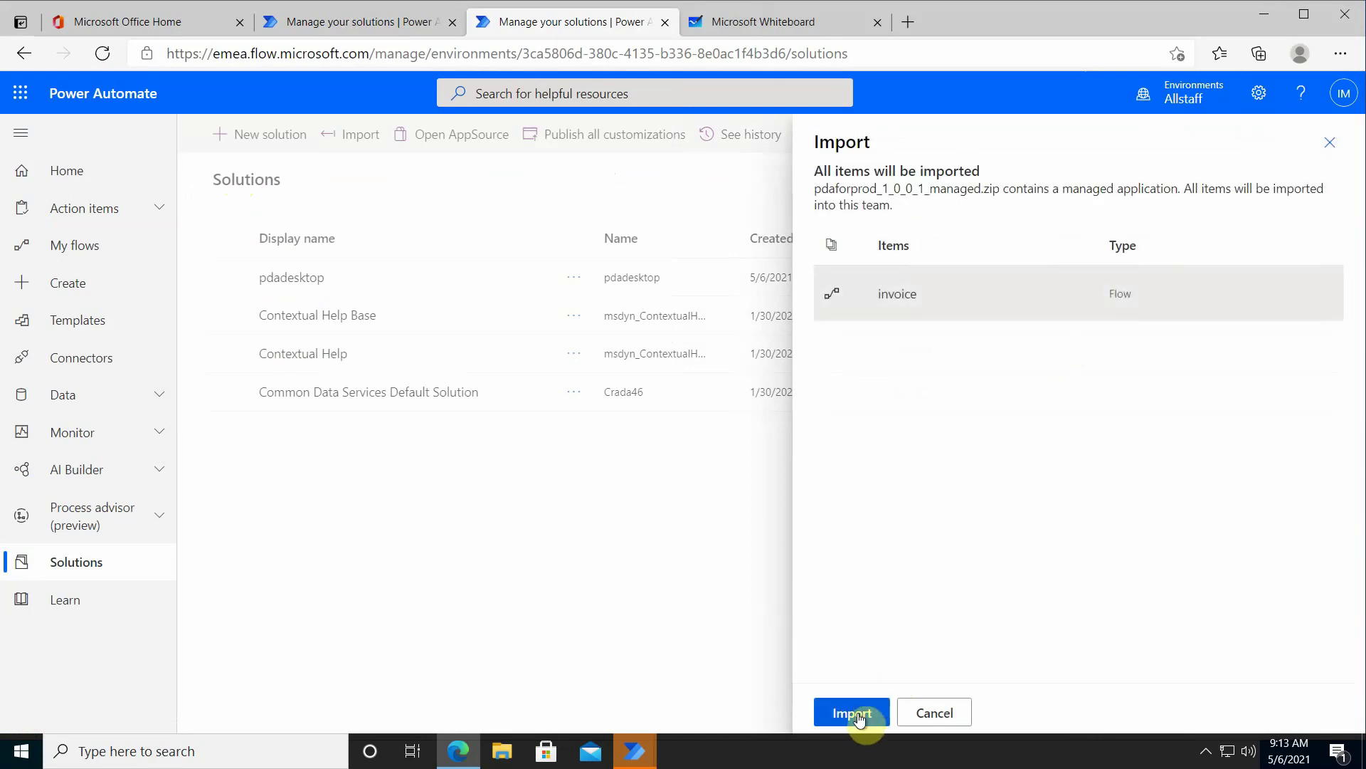
{"action": "left_click", "coordinate": [861, 716]}
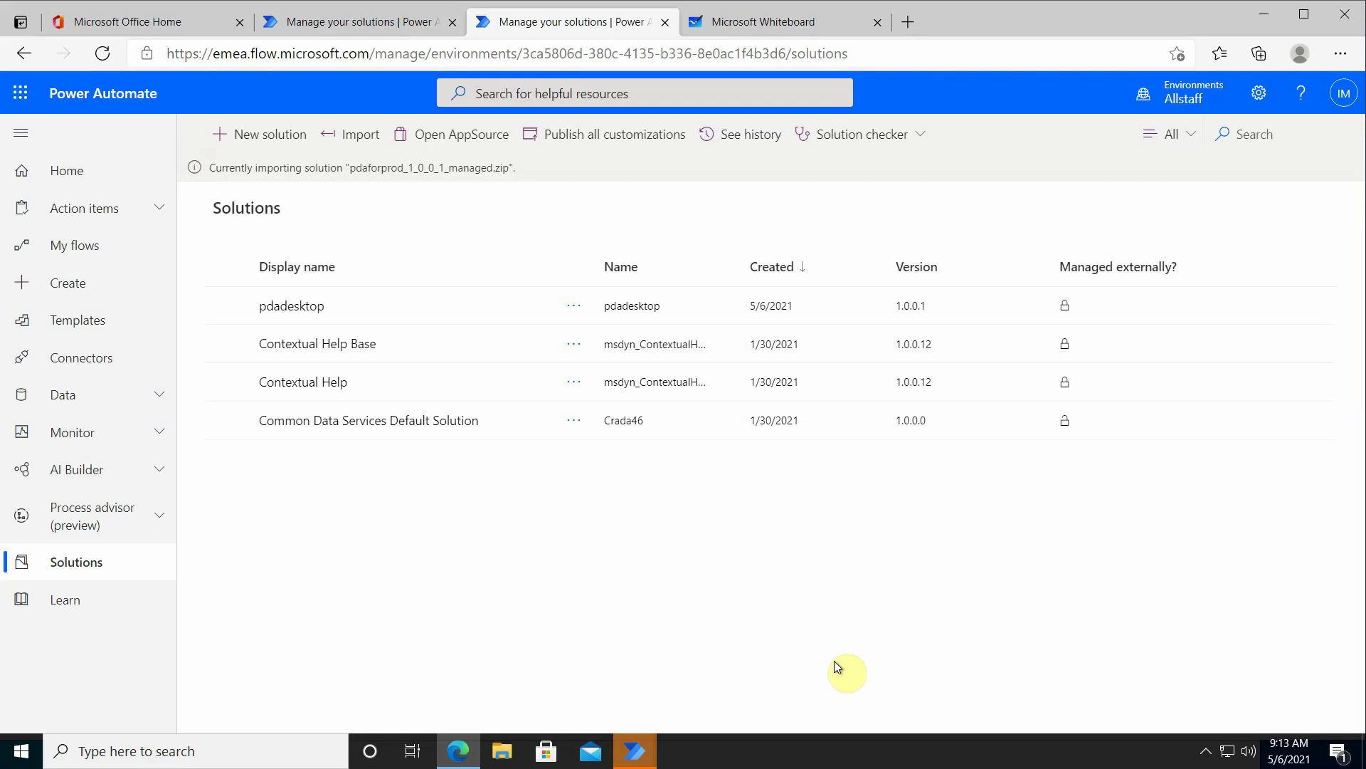
{"action": "left_click", "coordinate": [86, 256]}
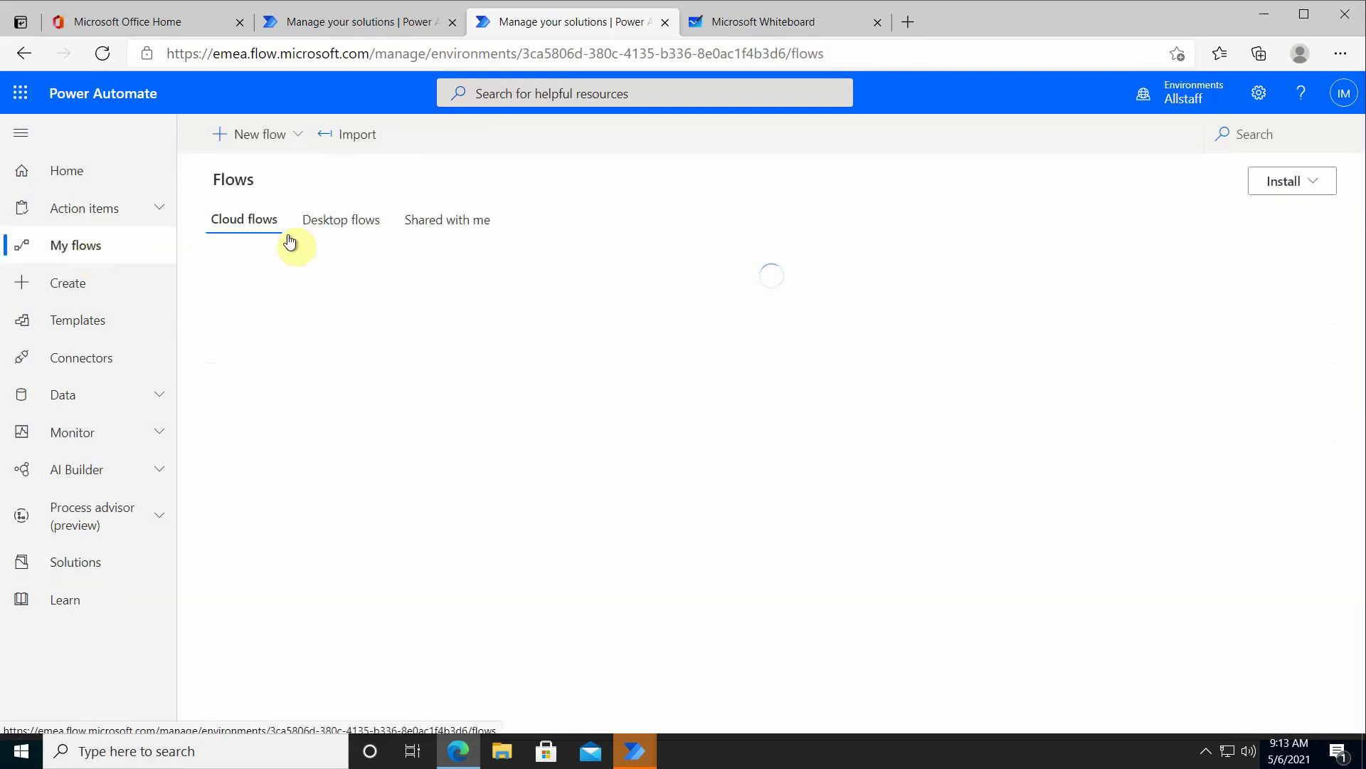
{"action": "left_click", "coordinate": [356, 223]}
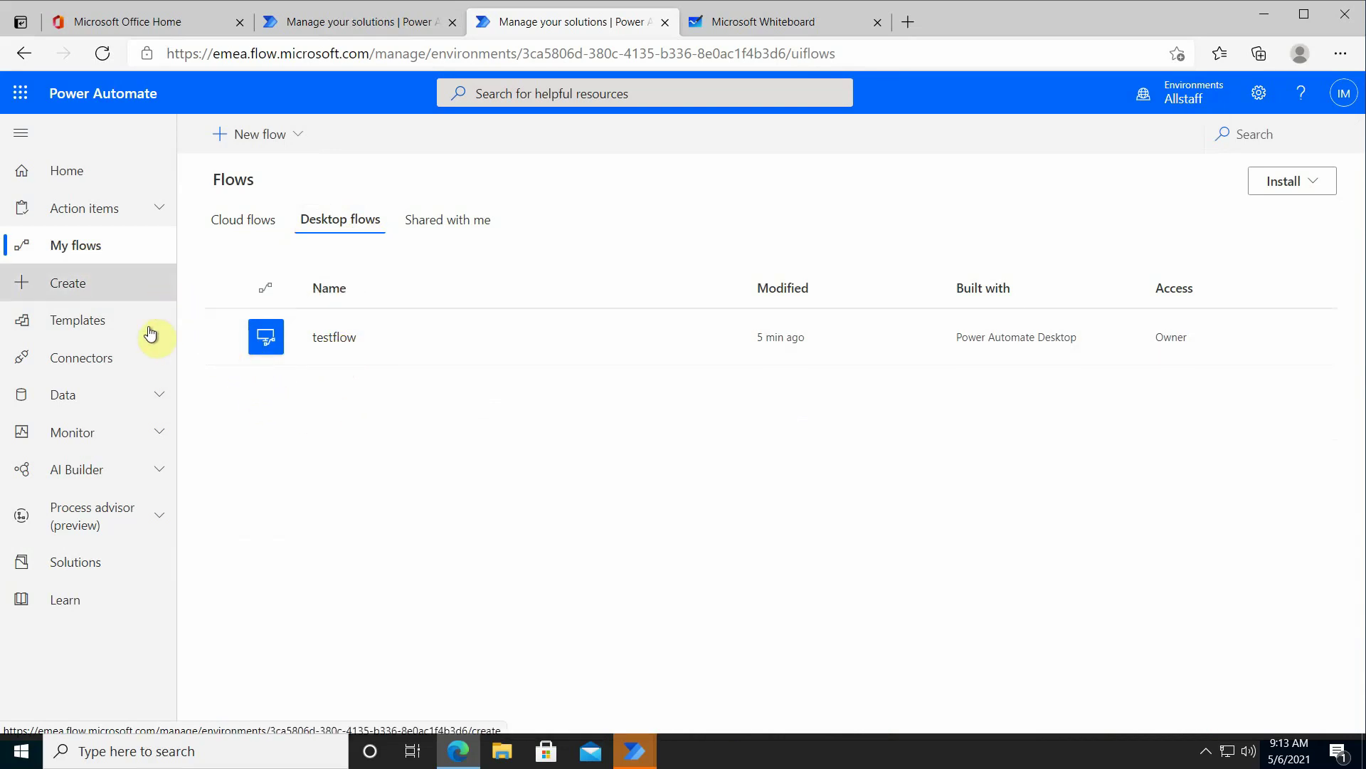
{"action": "left_click", "coordinate": [77, 566]}
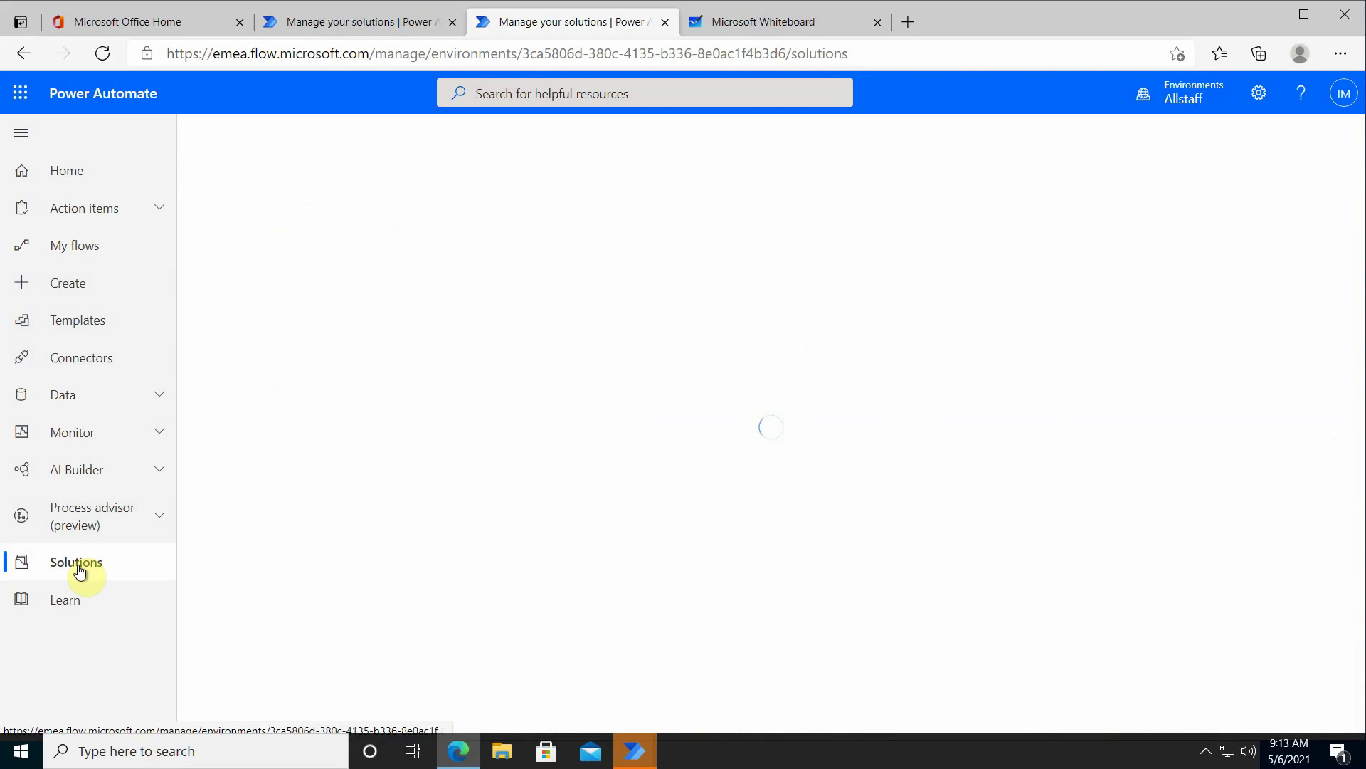